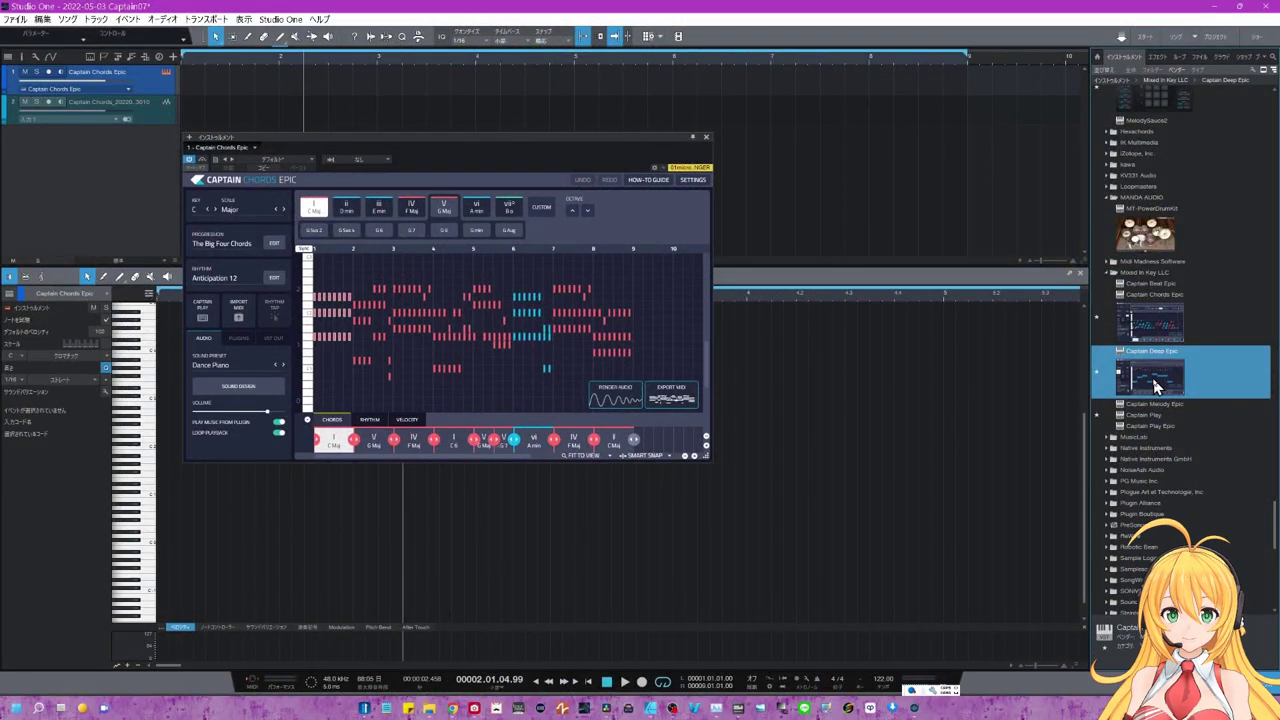
Step: Add Captain Deep Epic as a new instrument track and arrange its window beside the Captain Chords Epic window
left_click_drag(1155, 385, 929, 234)
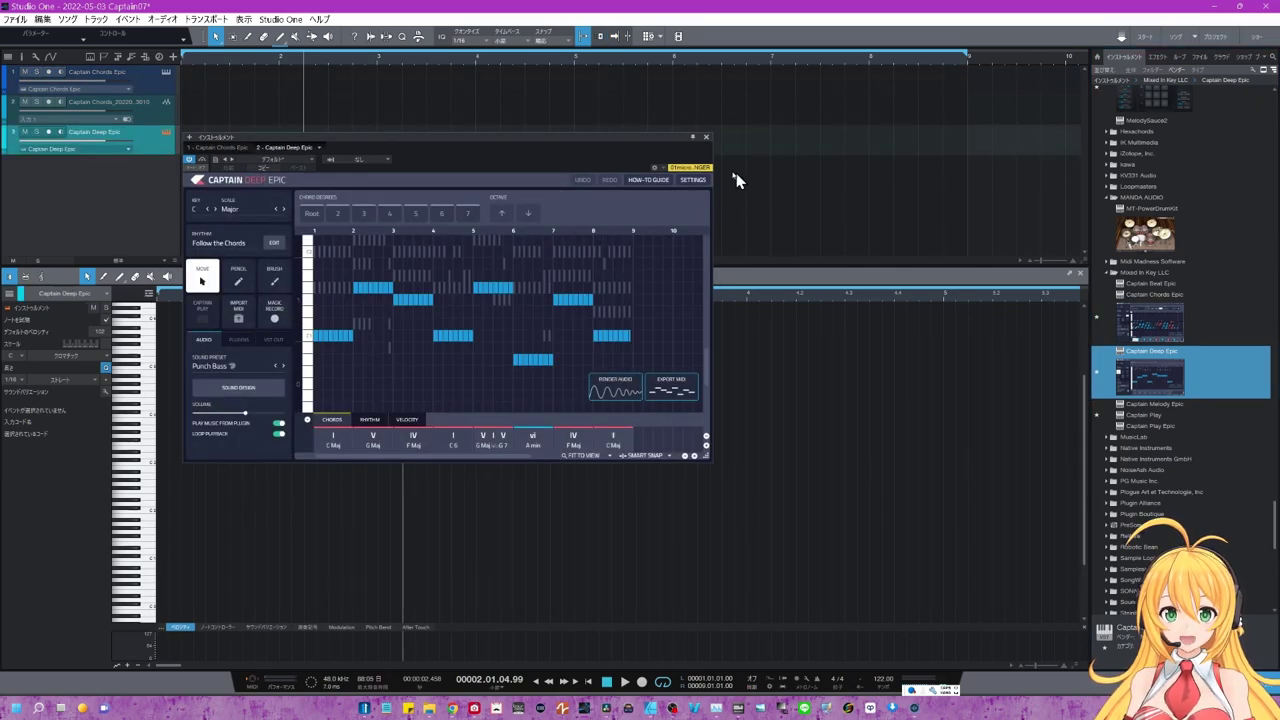
left_click_drag(636, 145, 1169, 147)
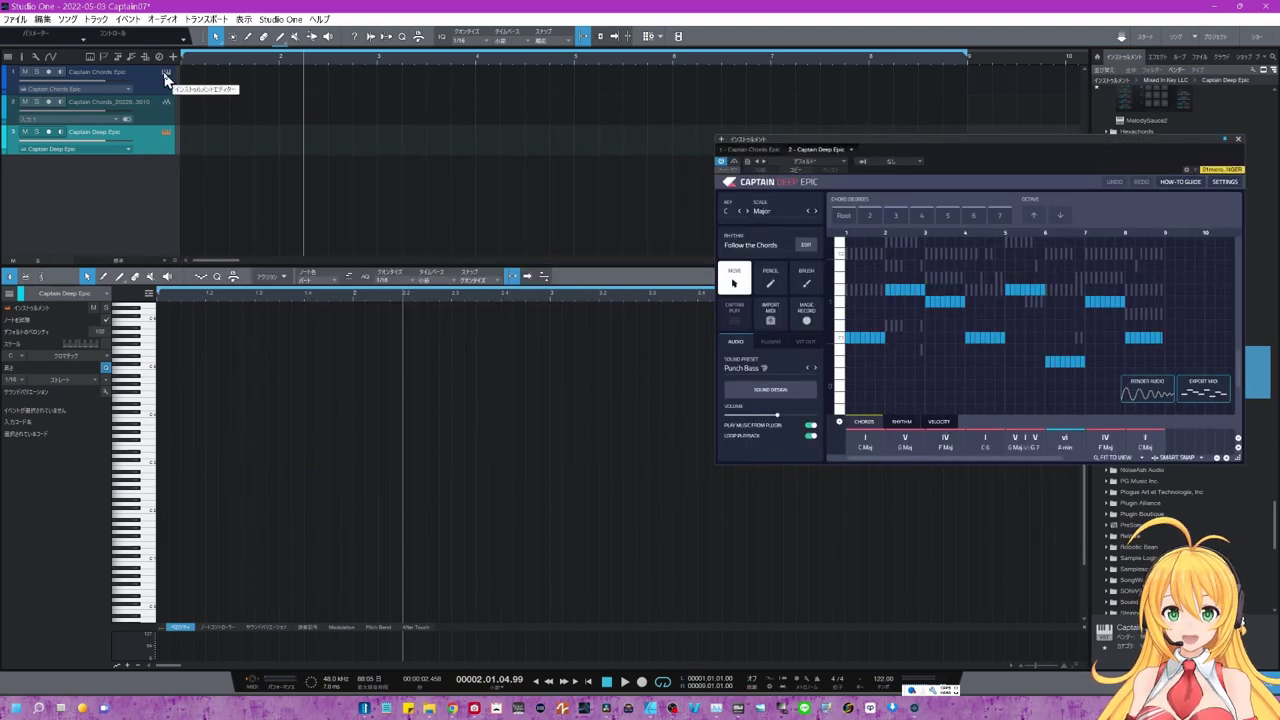
left_click(166, 75)
left_click_drag(418, 150, 402, 152)
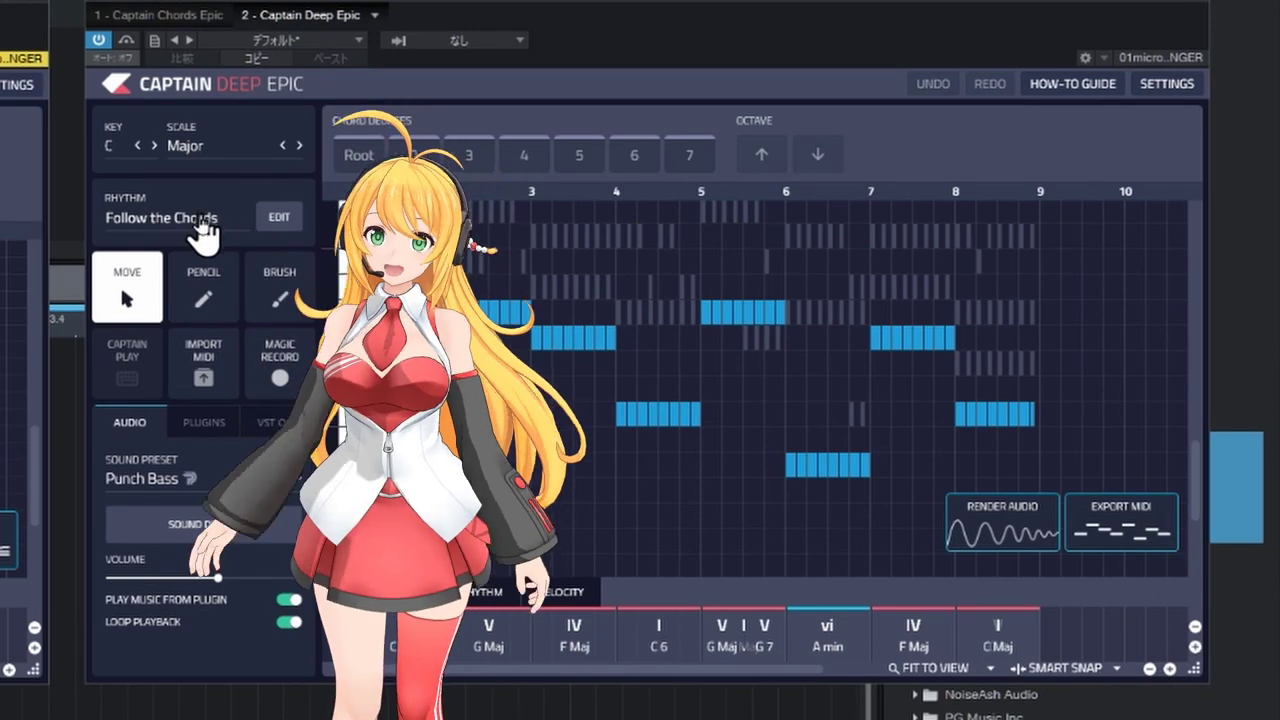
Step: Choose the Hit-Makers rhythm bank and the Aerodynamic rhythm for the bass line in Captain Deep Epic
left_click(207, 220)
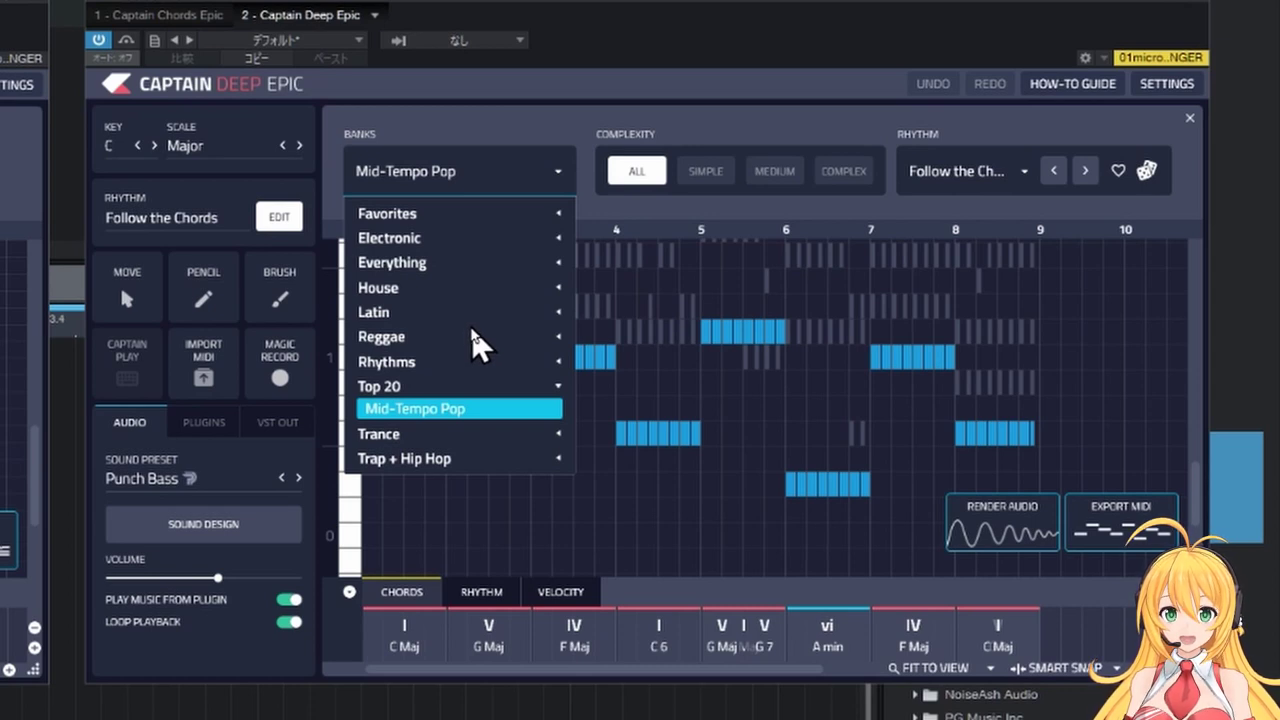
left_click(466, 359)
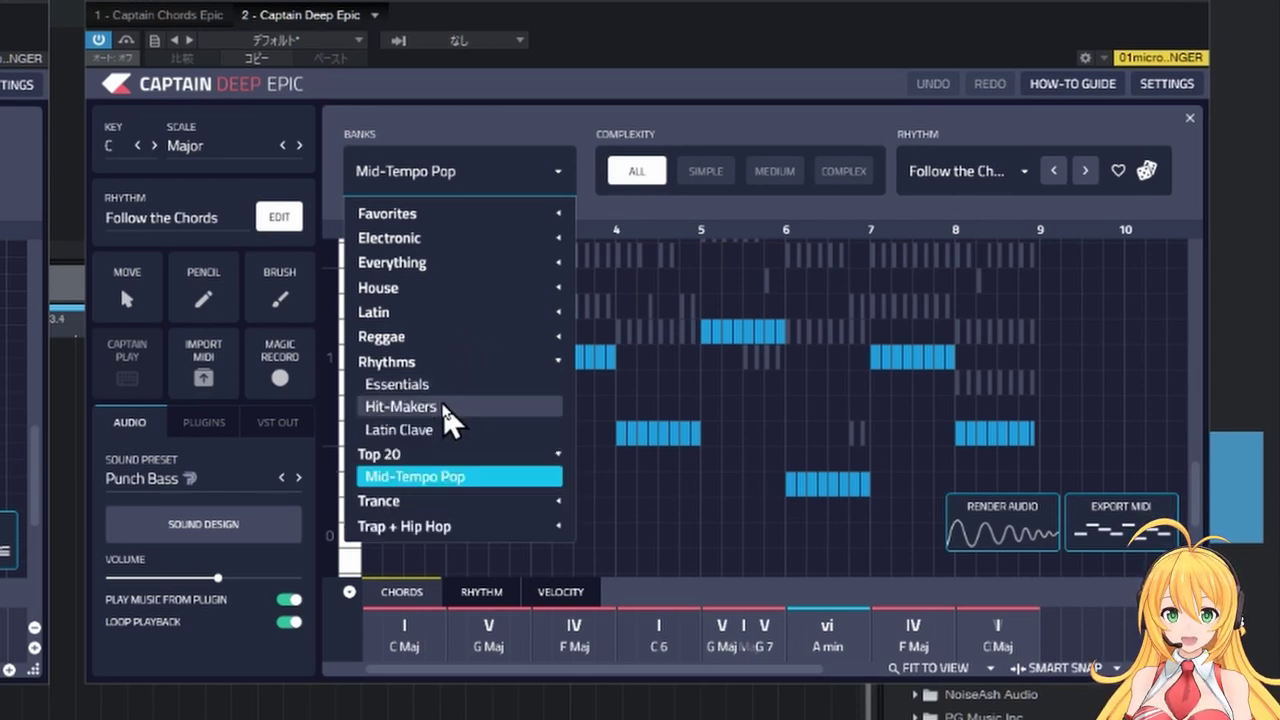
left_click(447, 407)
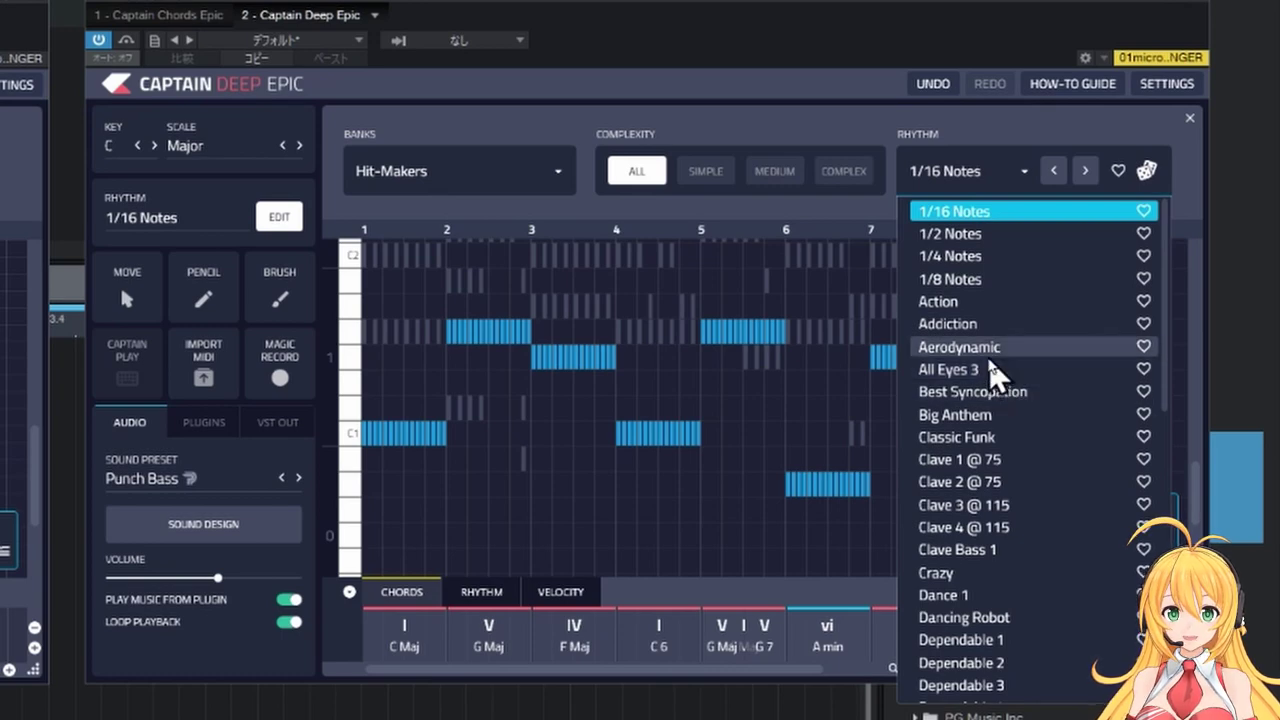
left_click(960, 347)
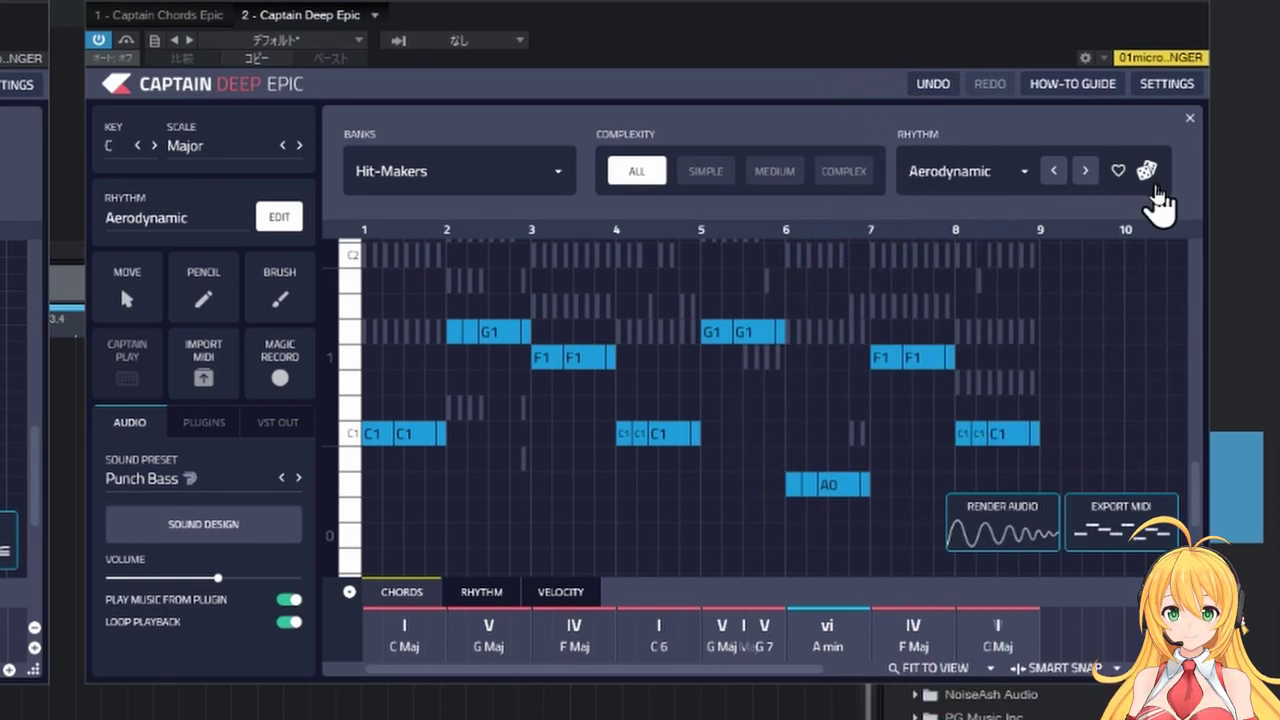
Step: Randomise the bass rhythm several times while the song plays, reaching Quarters 75, Hit Maker and Foundation 1
left_click(1148, 175)
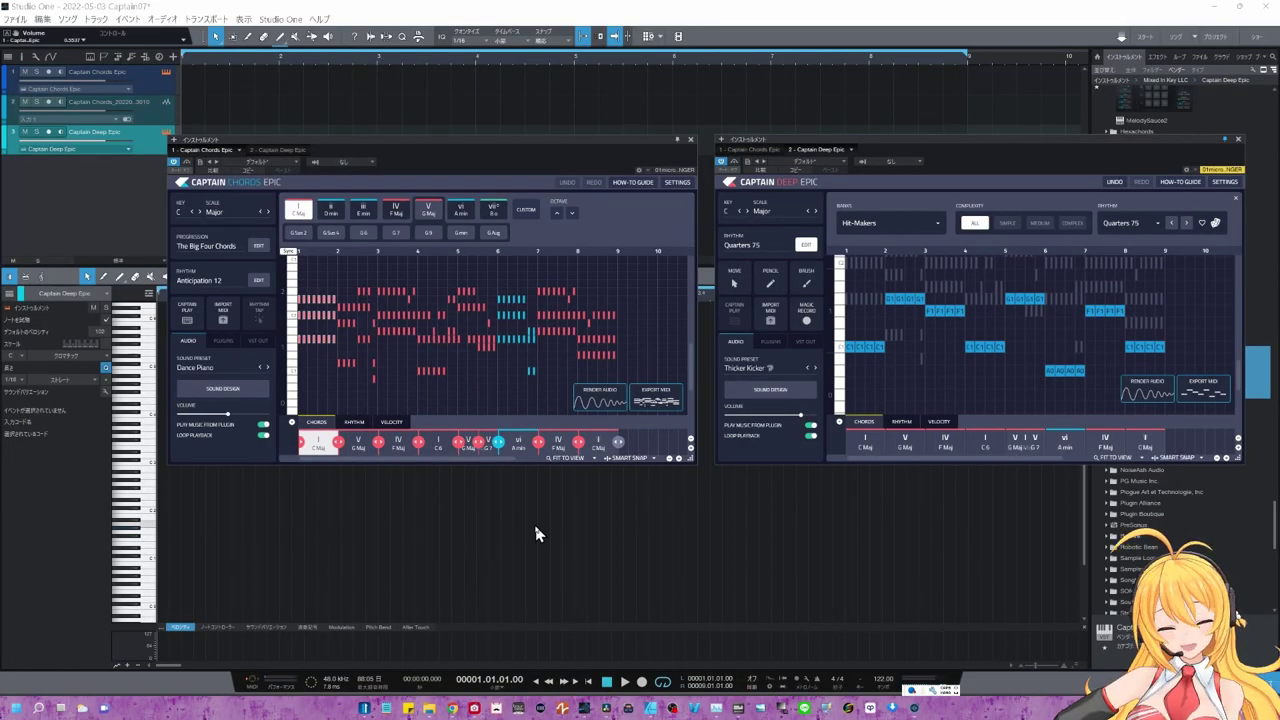
key("space")
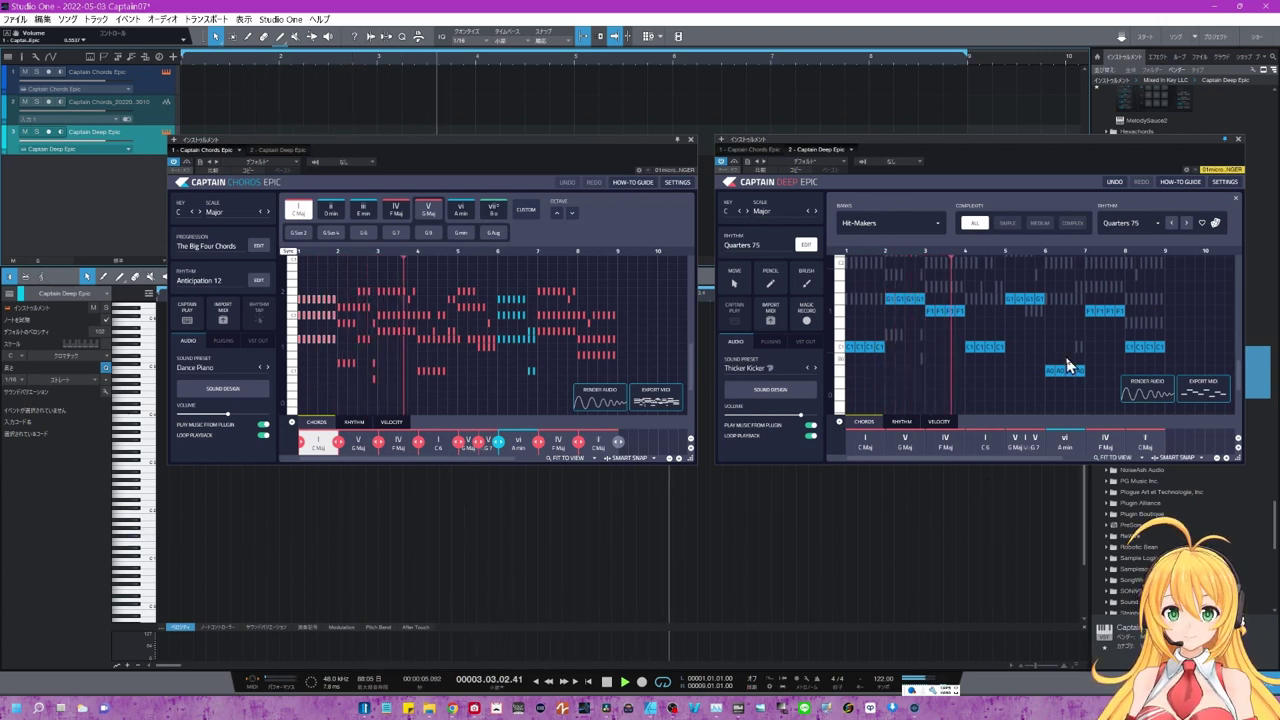
left_click(1215, 224)
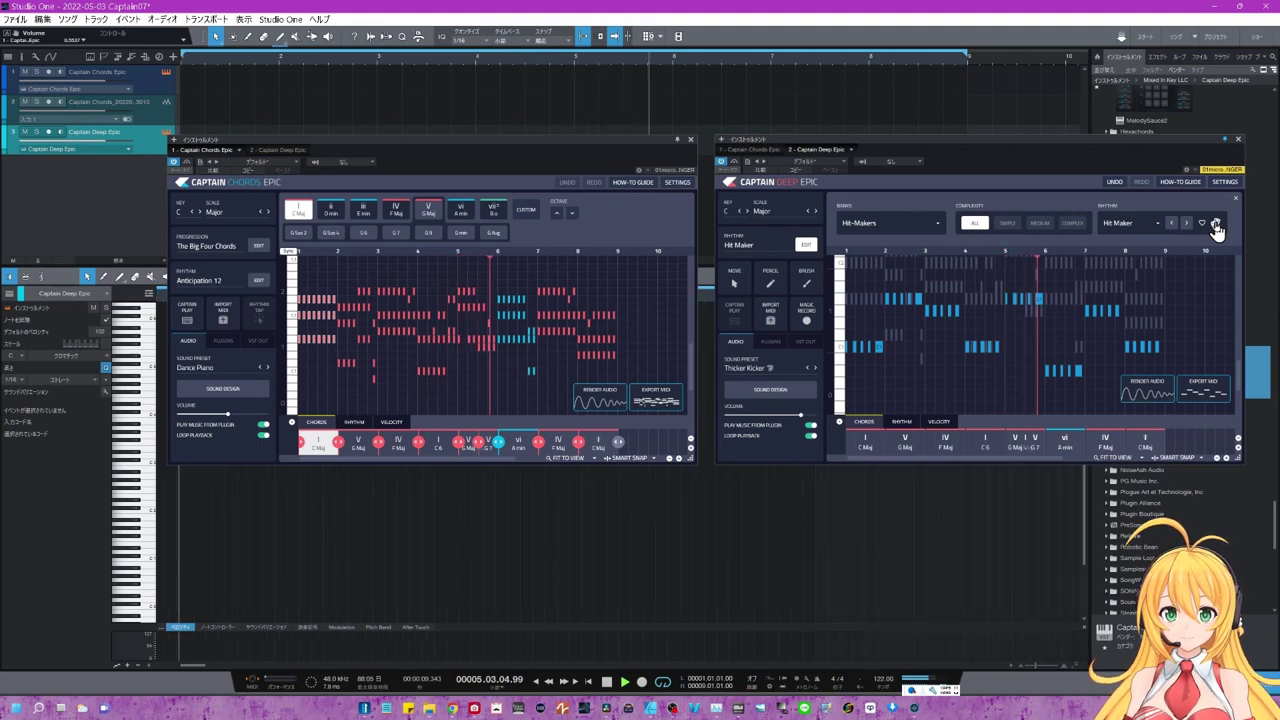
left_click(1216, 225)
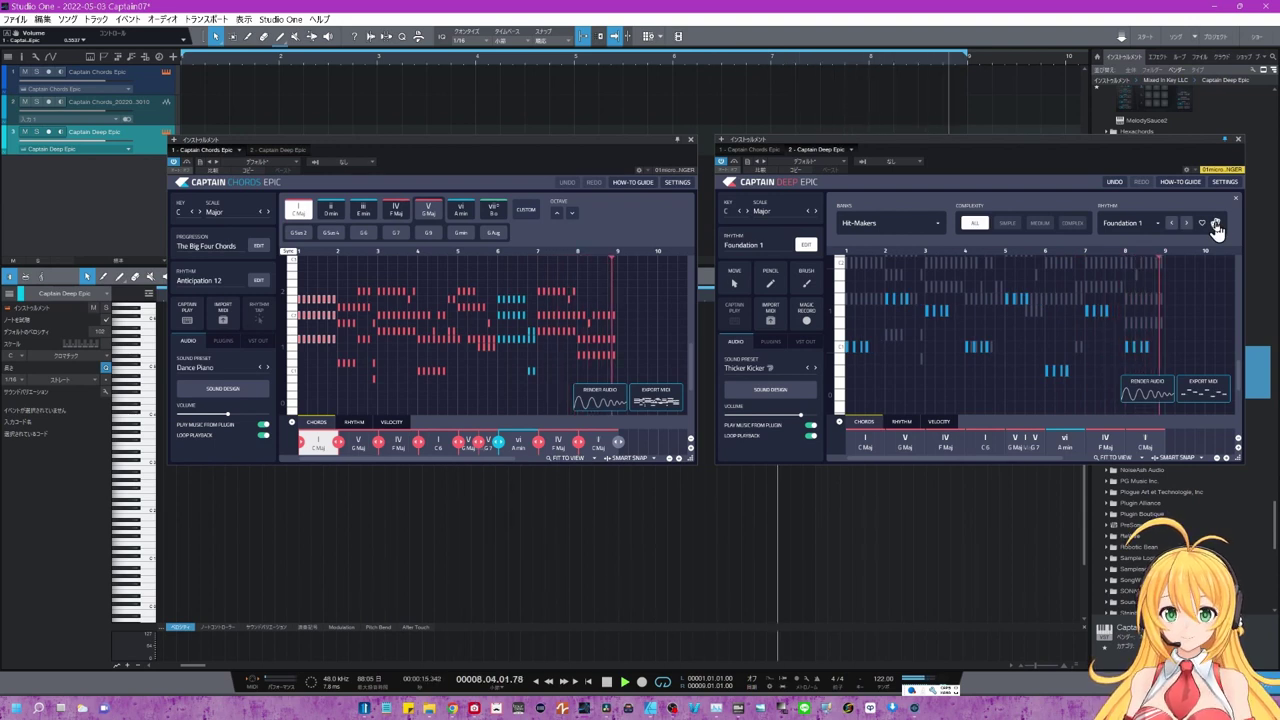
Step: Step forward through the bass rhythms to Foundation 12, and stop playback with the playhead back at the song start
left_click(1185, 224)
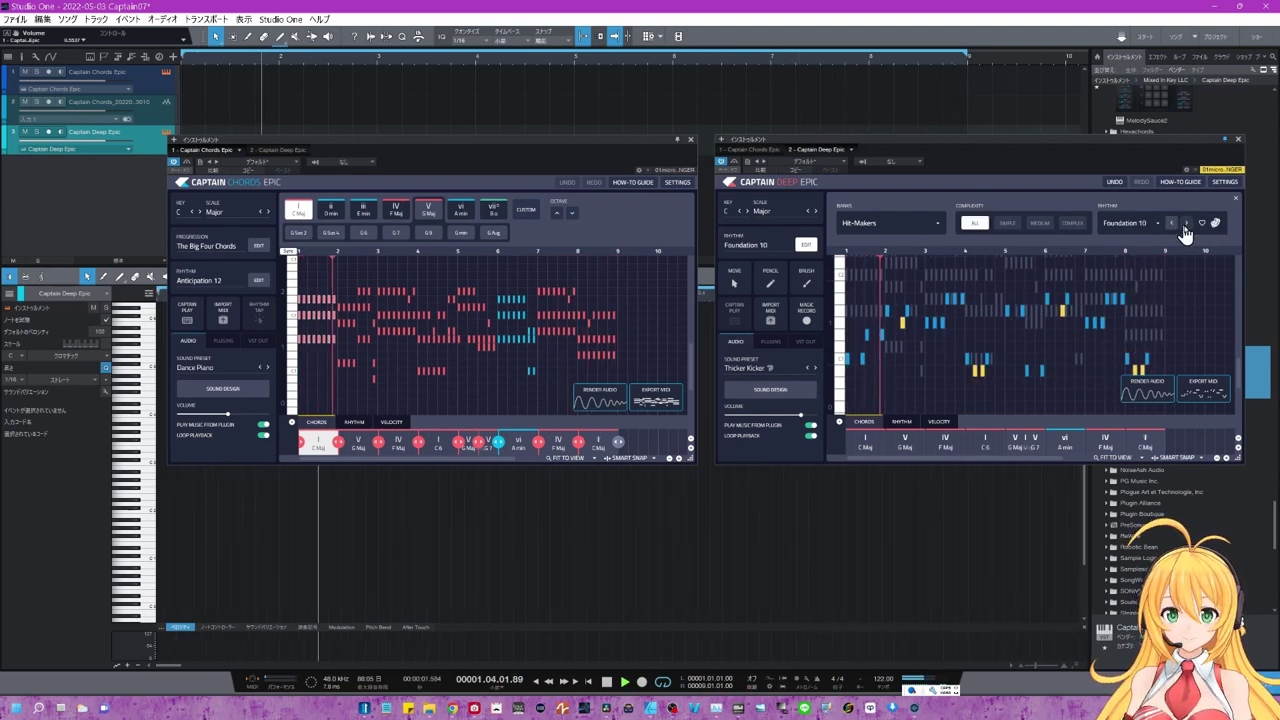
left_click(1185, 226)
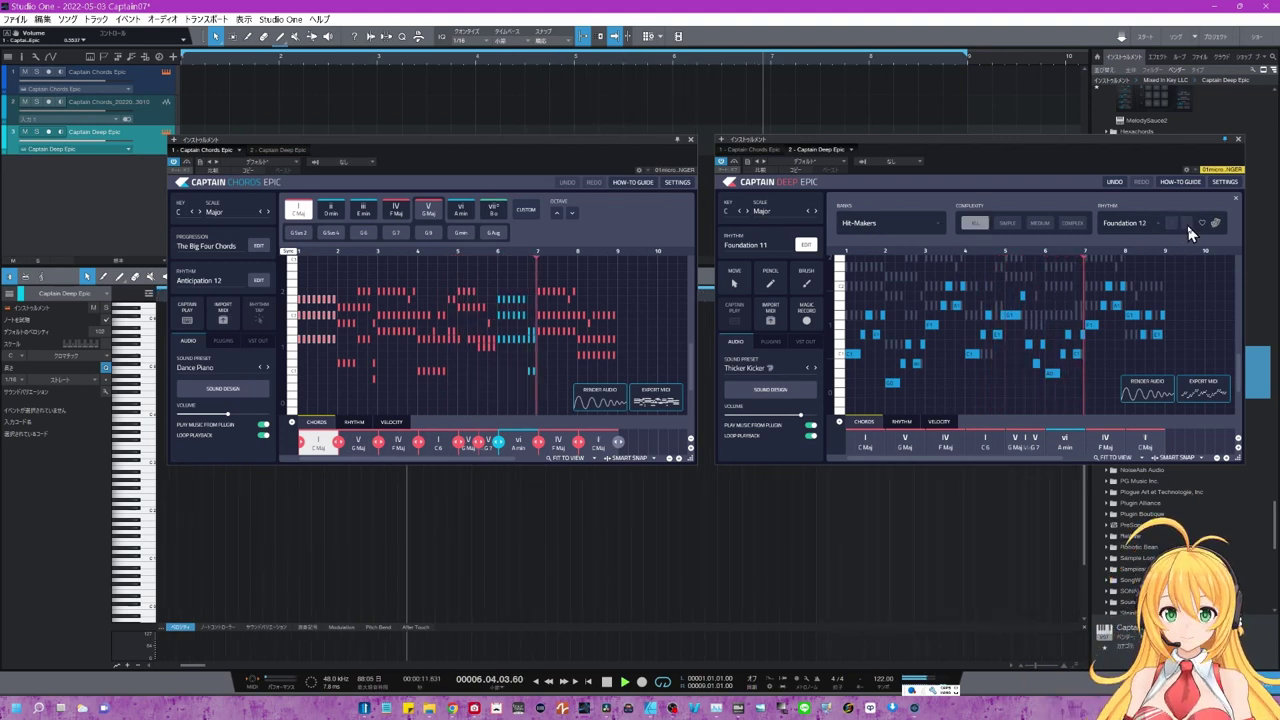
left_click(1187, 228)
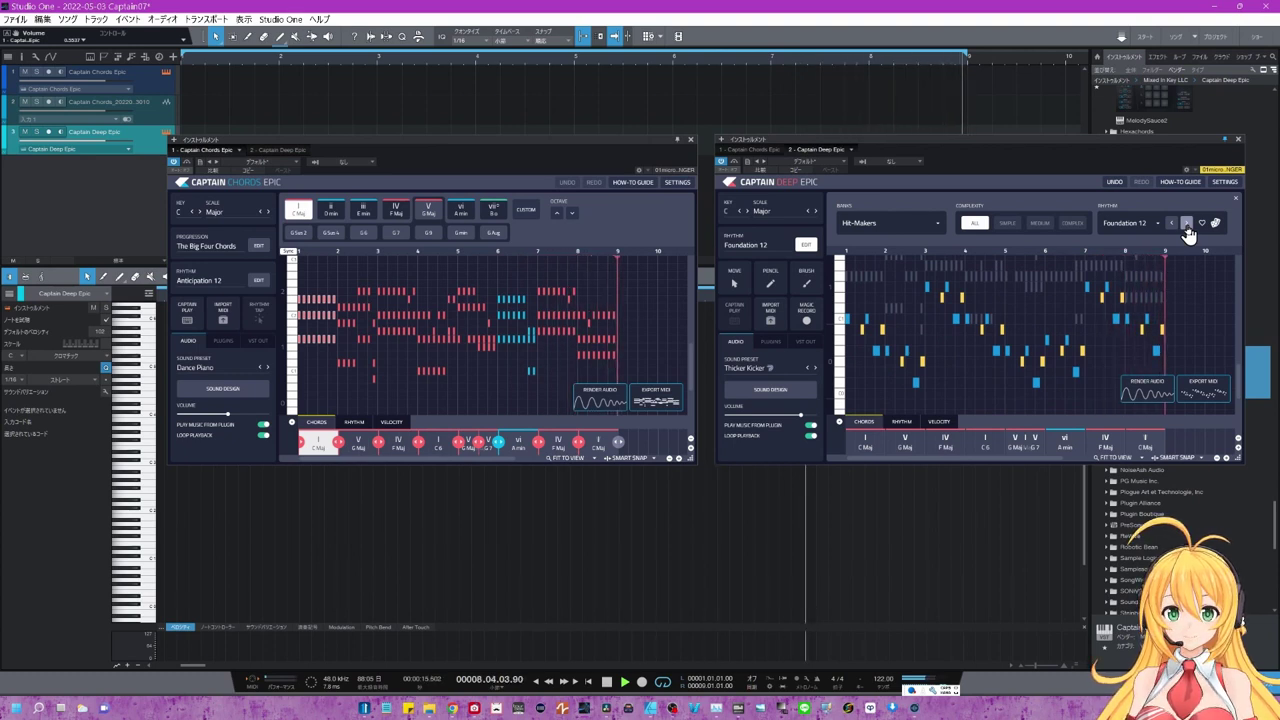
left_click(605, 682)
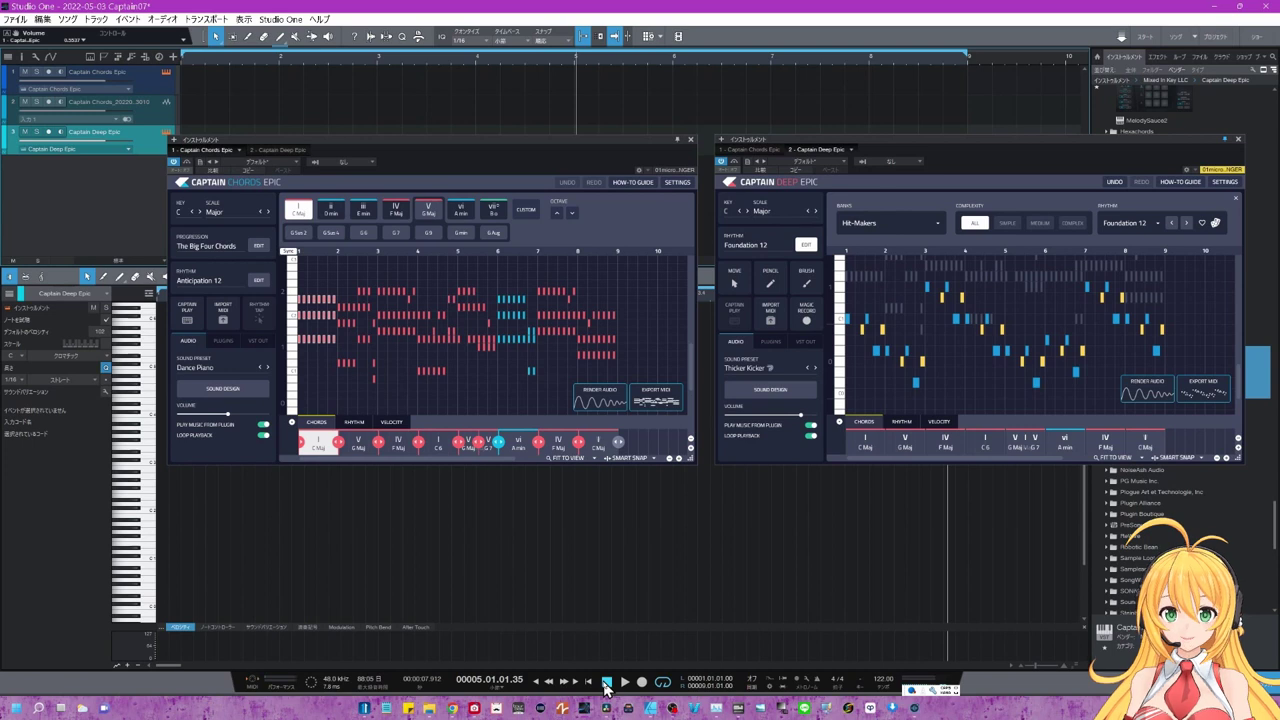
left_click(606, 684)
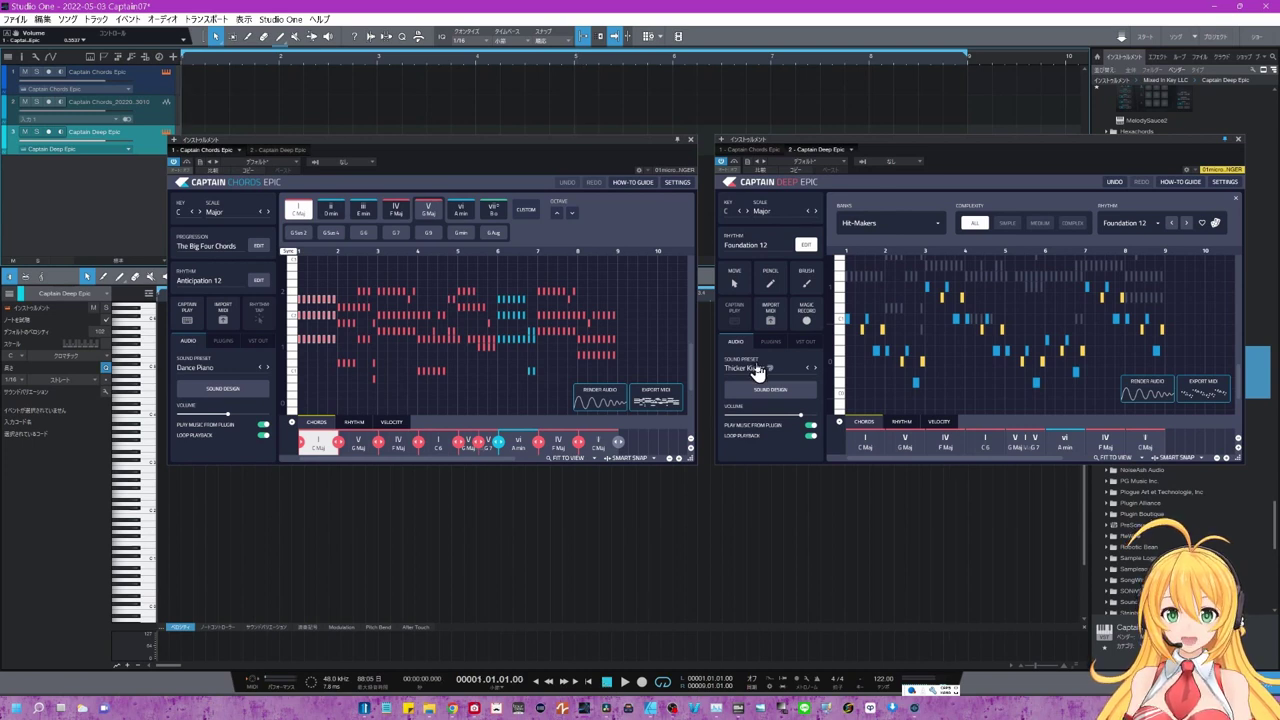
Step: Audition bass sound presets including Sub Bass, Square Lake, Generic Vintage Moogy, Good Pluck and Hard Edge, and apply Hard Knocker
left_click(755, 368)
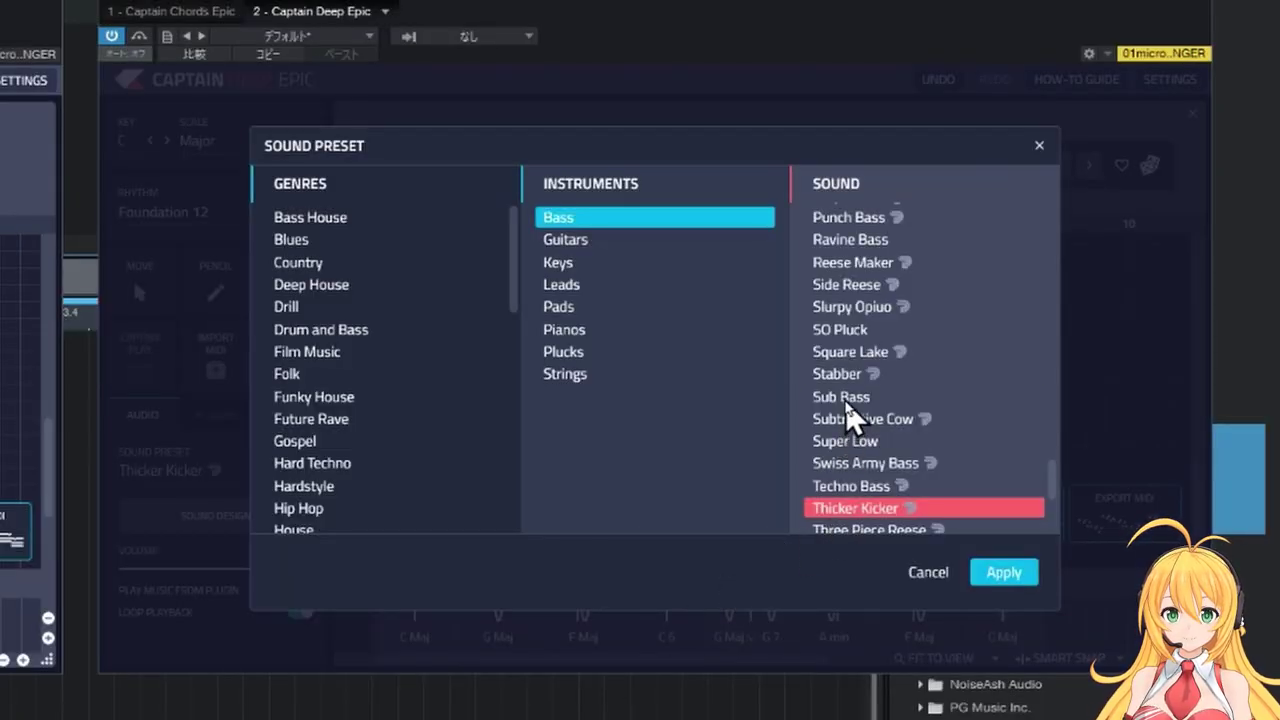
left_click(845, 400)
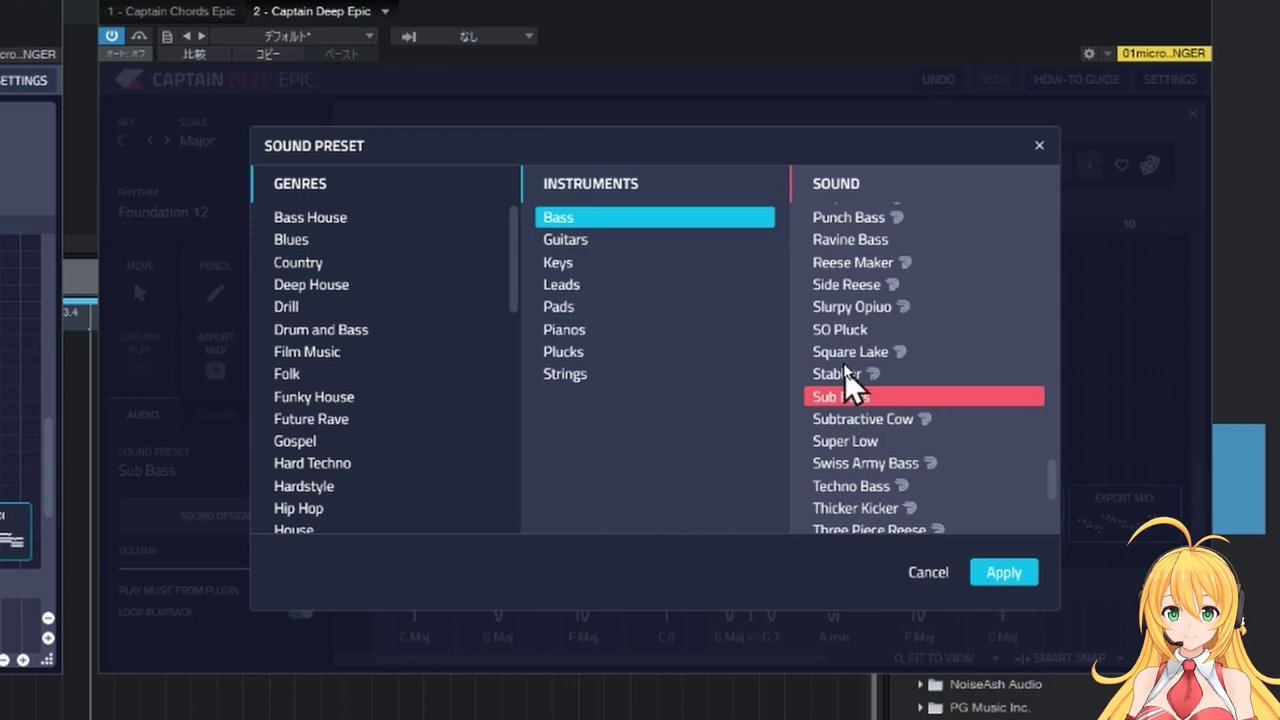
left_click(848, 352)
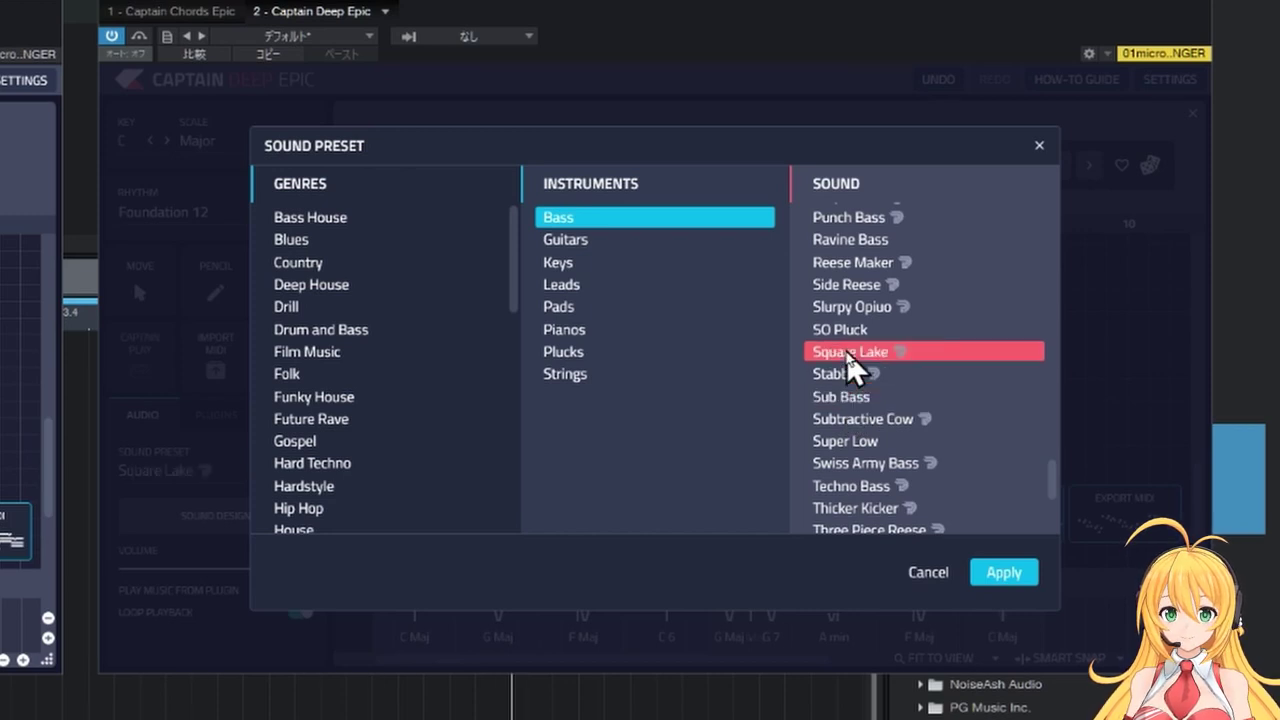
scroll(890, 320, "up", 10)
left_click(912, 263)
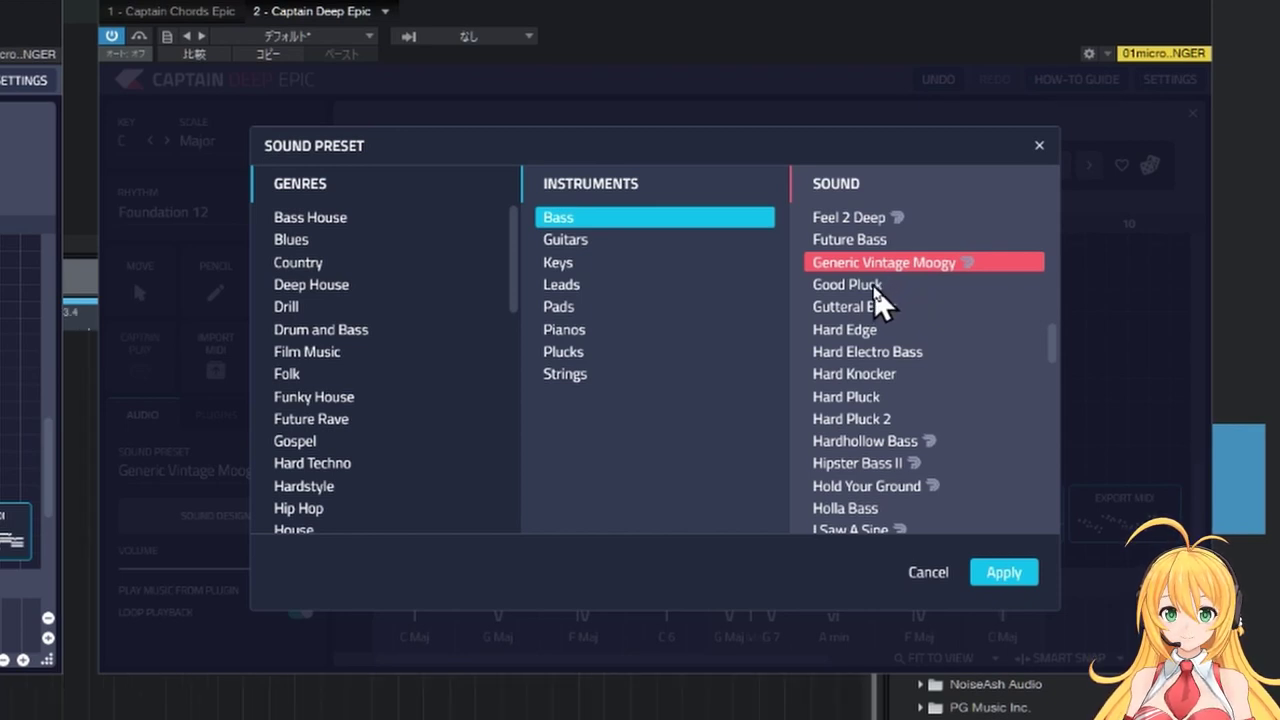
left_click(873, 286)
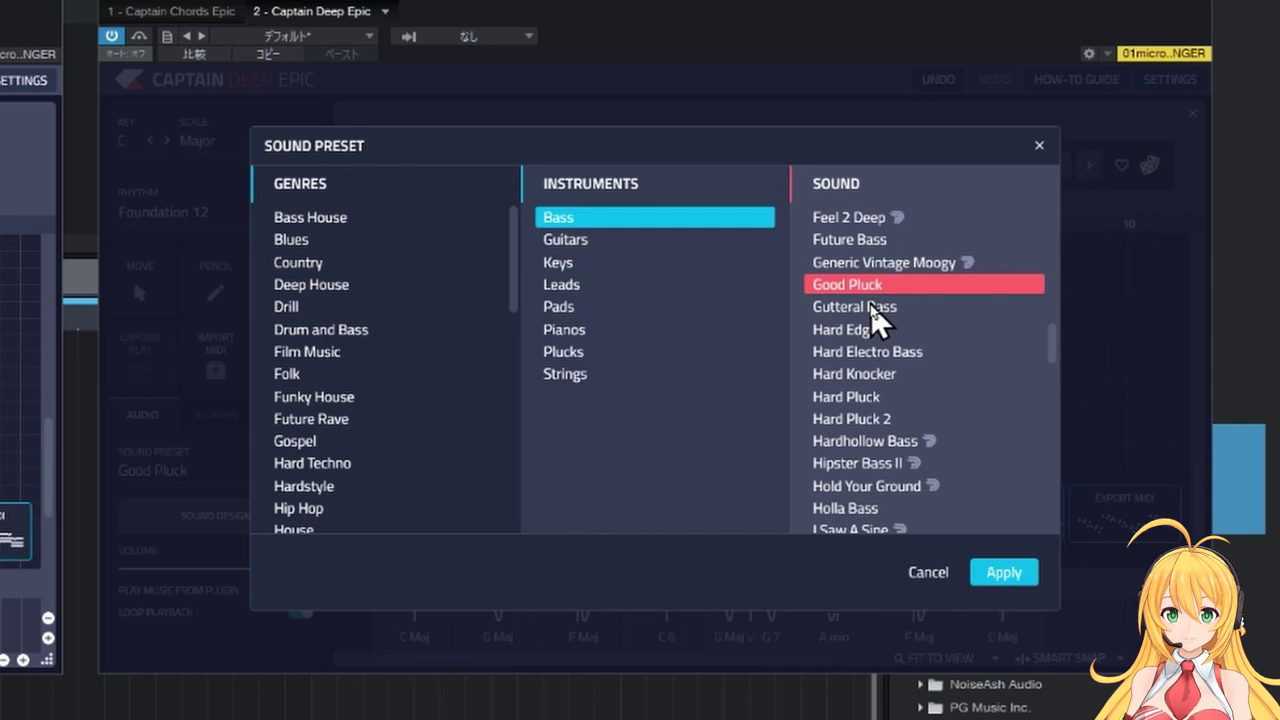
left_click(870, 307)
left_click(862, 332)
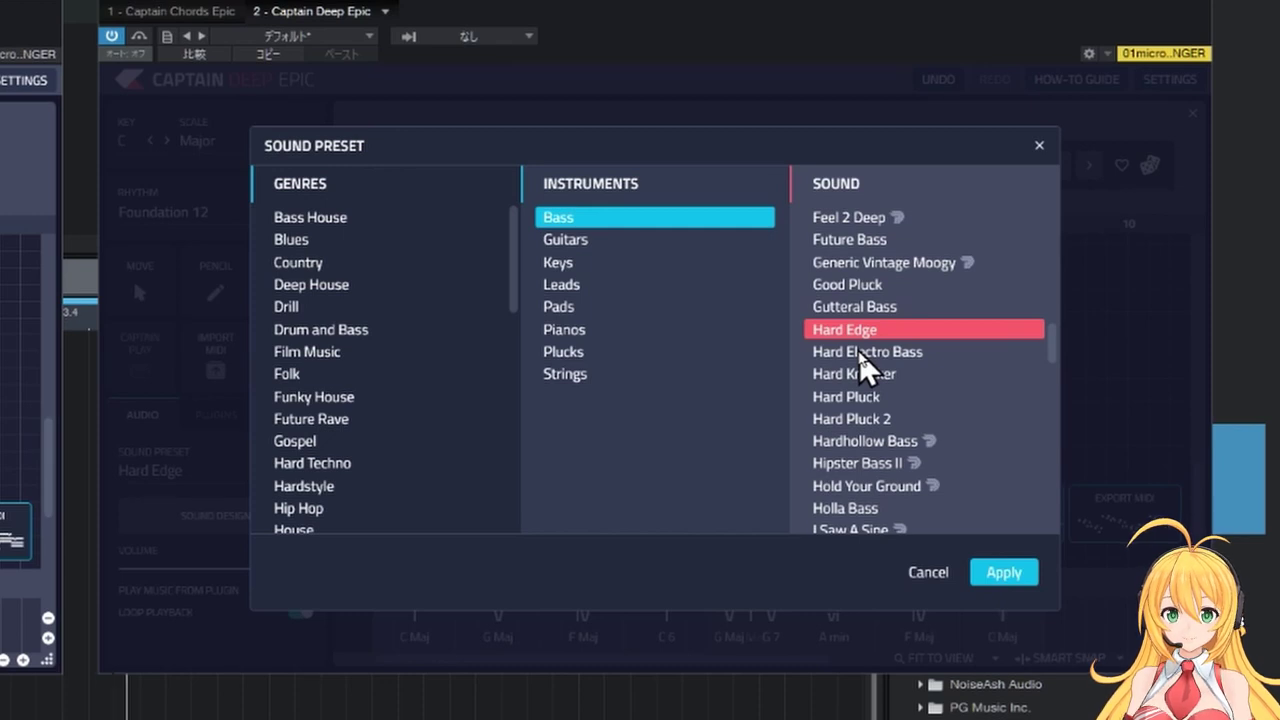
left_click(853, 372)
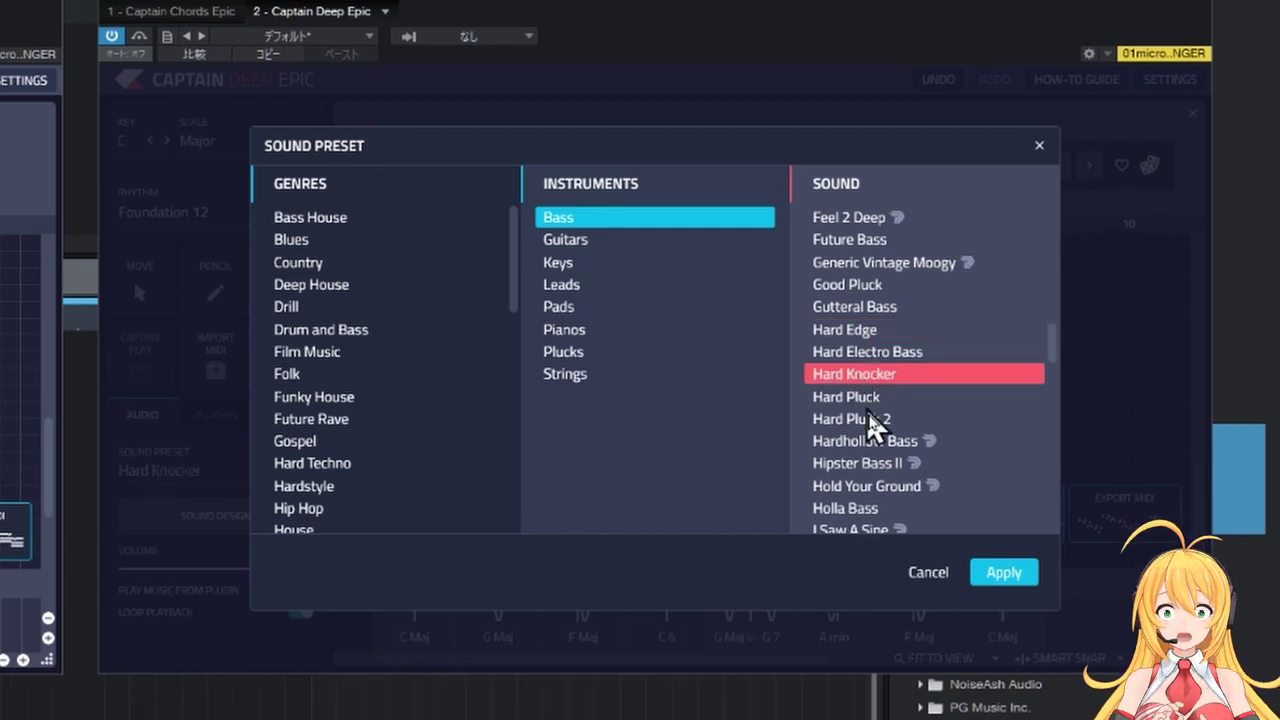
left_click(997, 575)
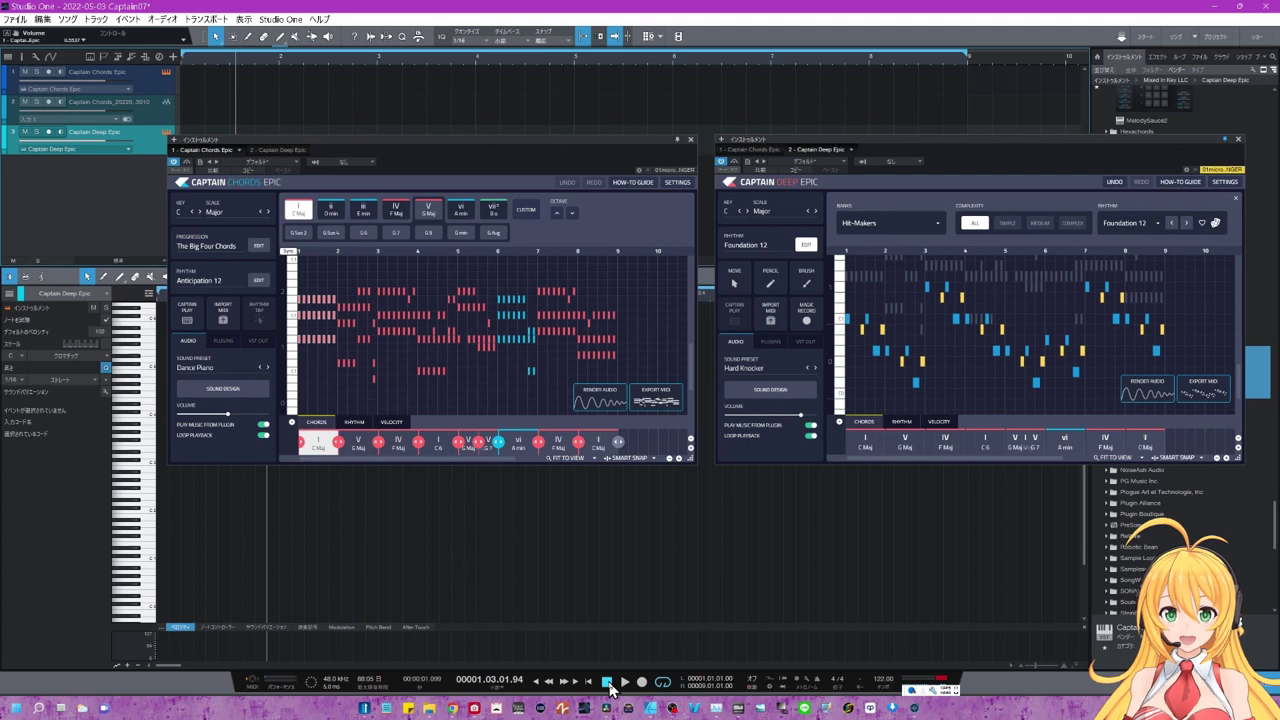
Step: Load EZbass from Toontrack as the VST instrument in Captain Deep Epic, and move and shrink its window
left_click(770, 341)
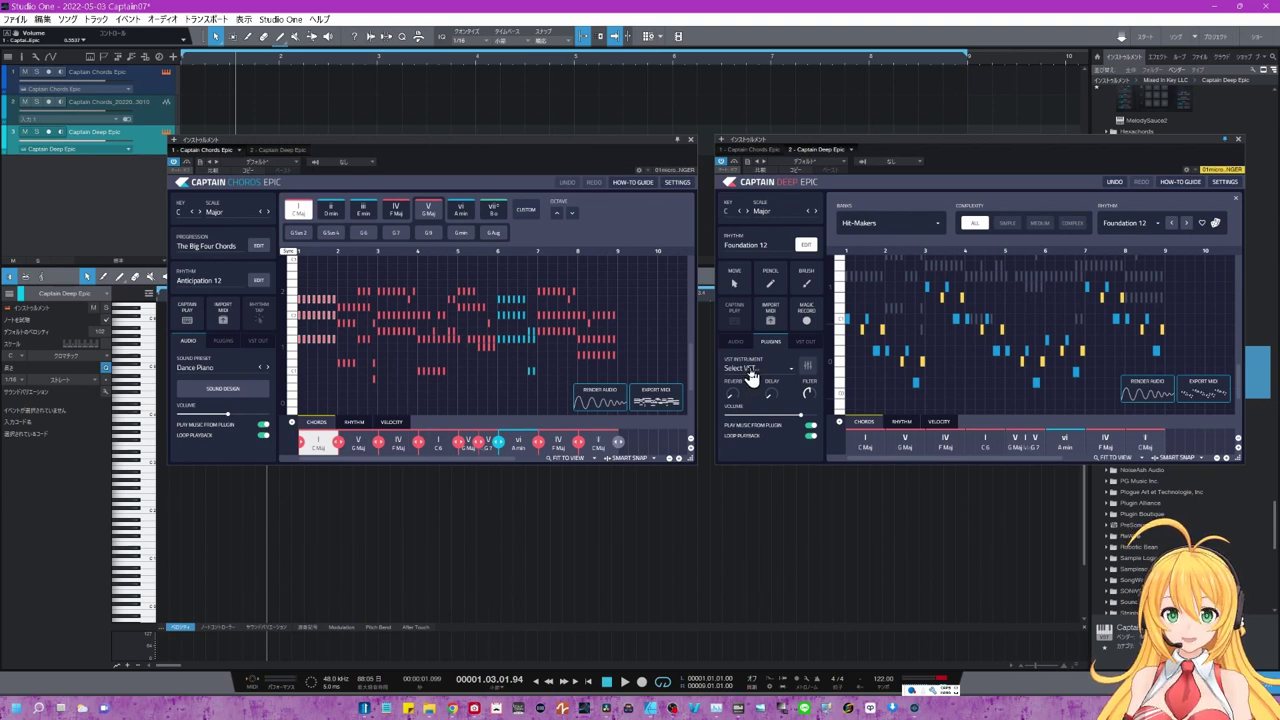
left_click(750, 372)
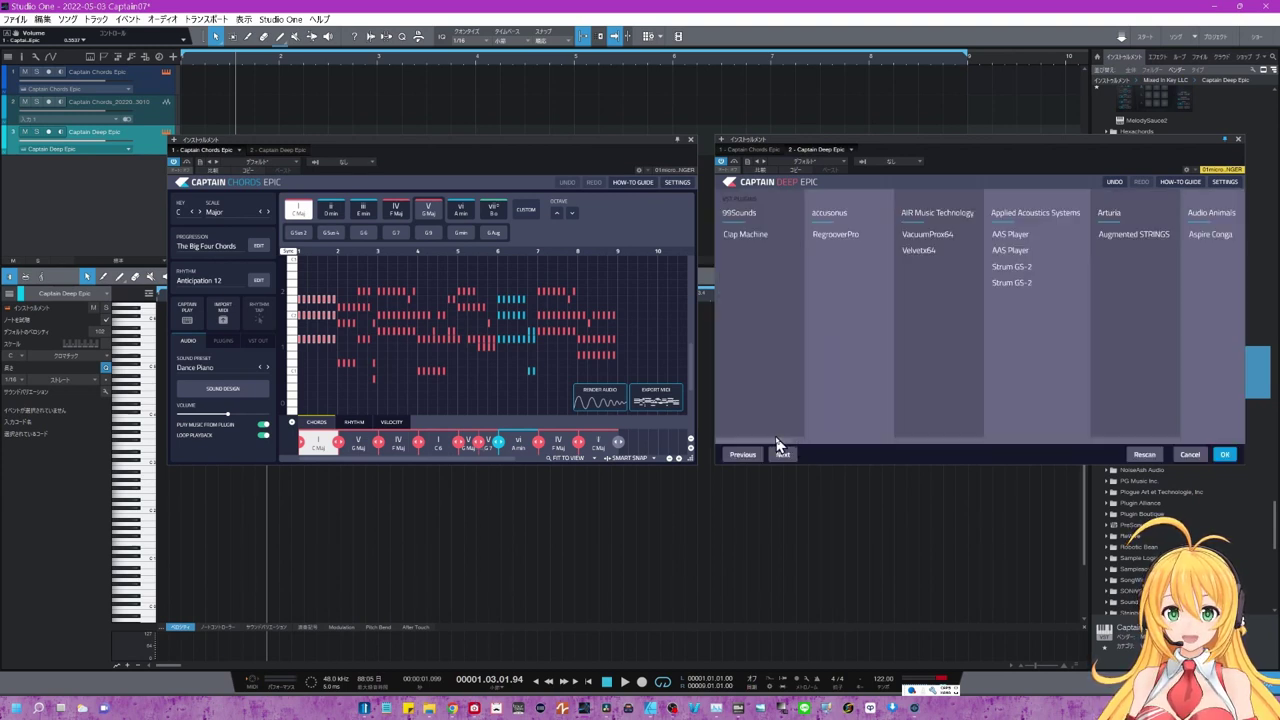
left_click_drag(778, 441, 1150, 446)
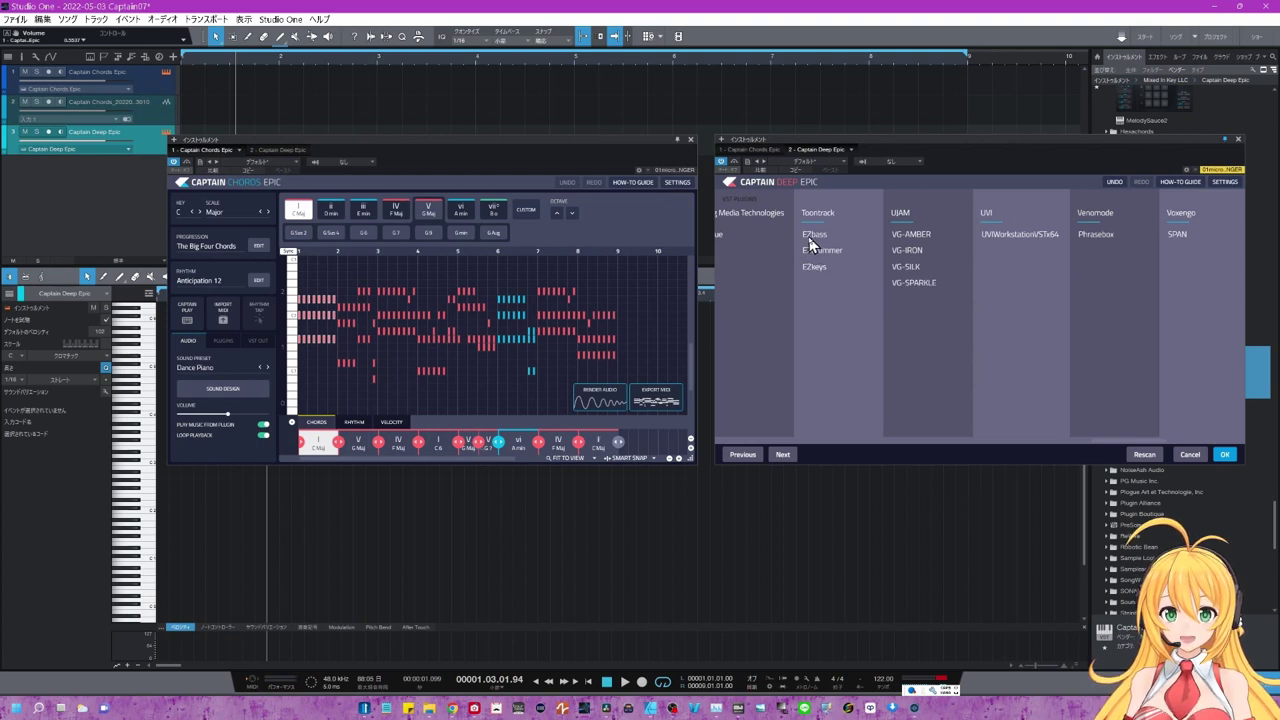
left_click(1225, 455)
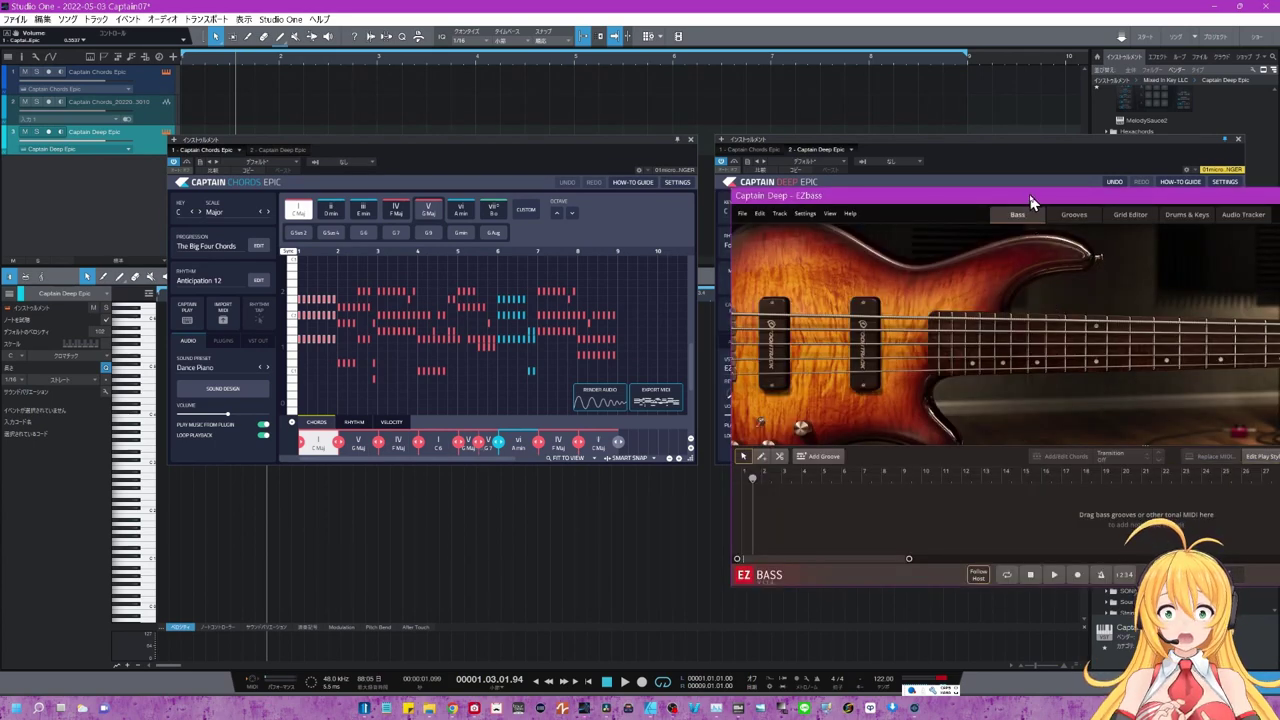
left_click_drag(1031, 197, 662, 188)
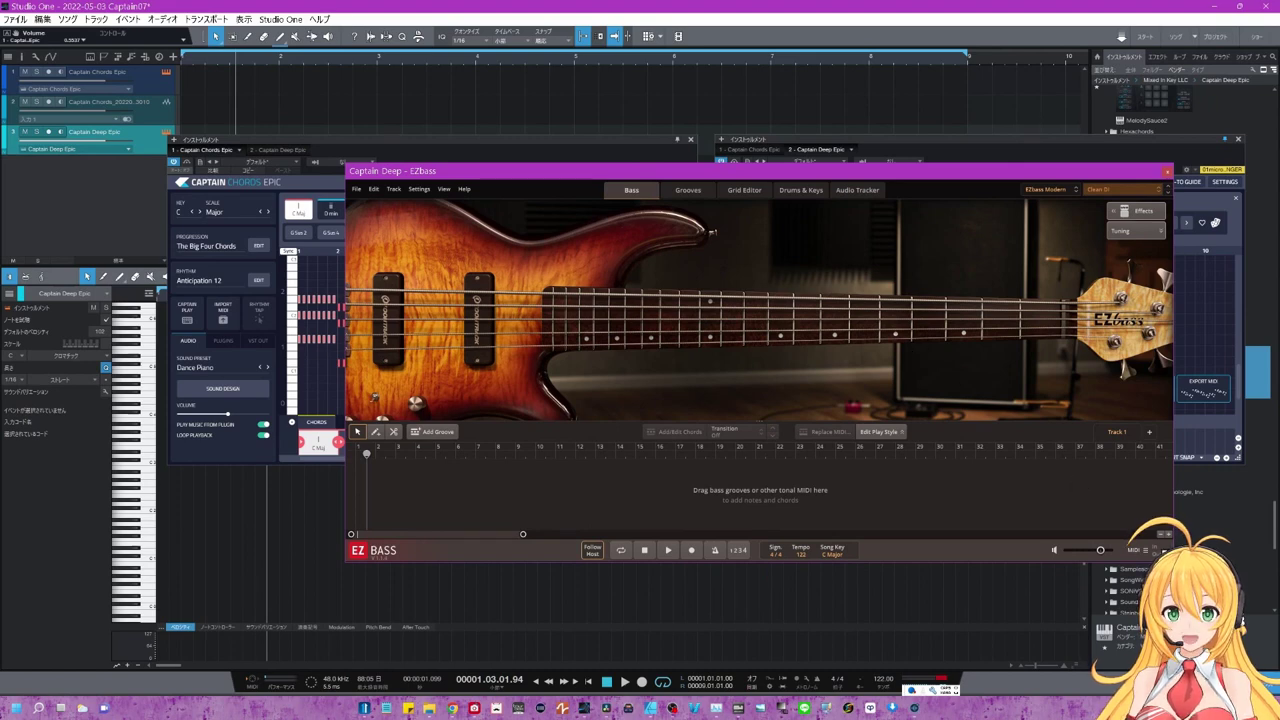
left_click_drag(1168, 557, 1029, 539)
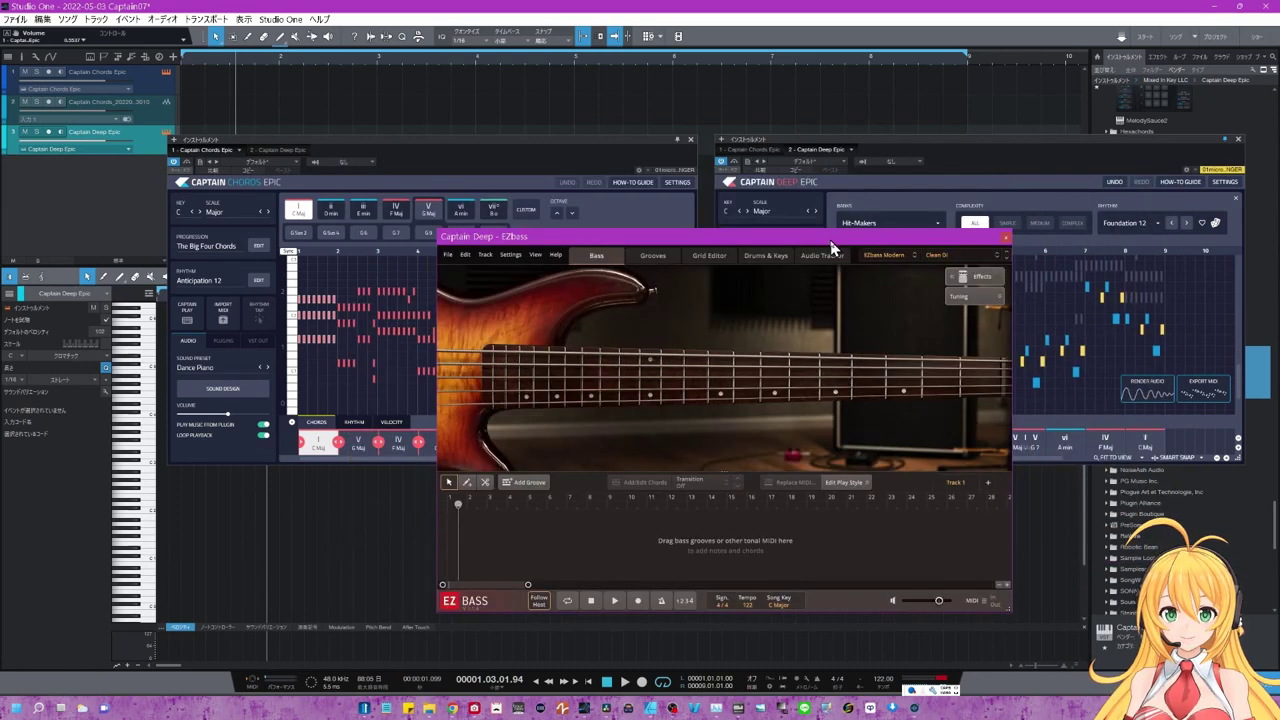
Step: Play back the bass line through EZbass and set the EZbass preset to Focused and Warm
left_click(624, 683)
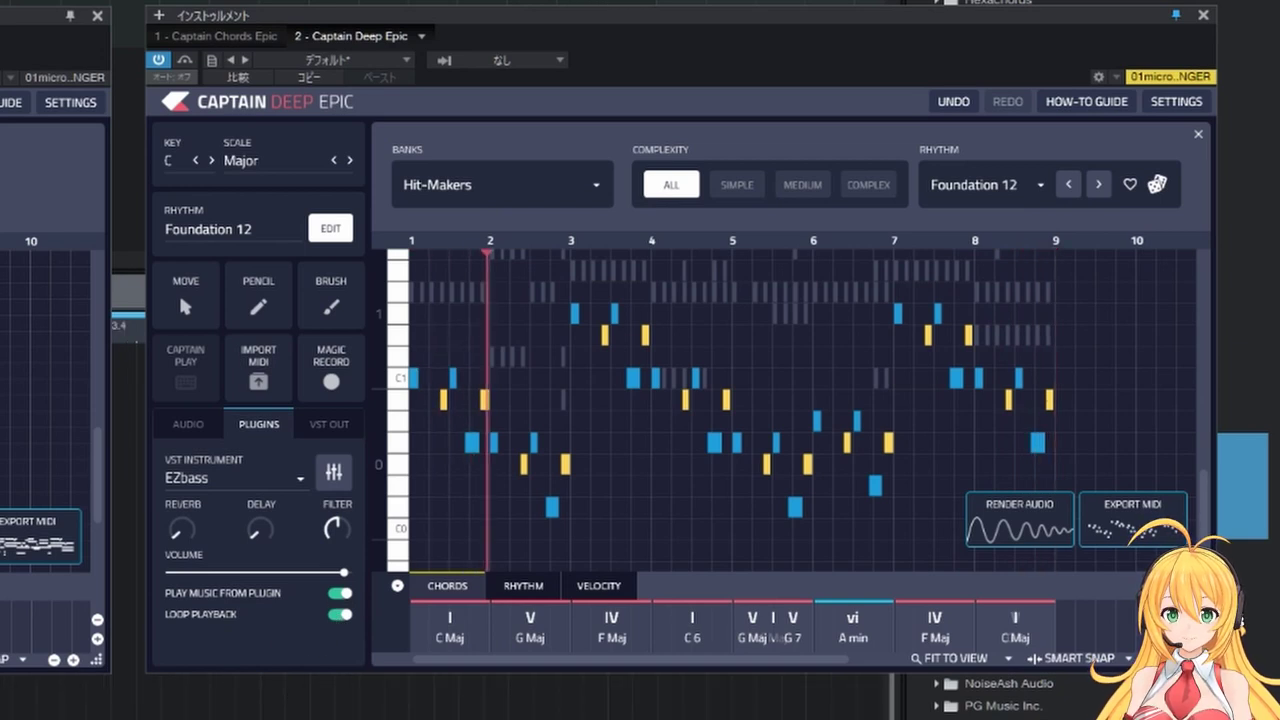
key("space")
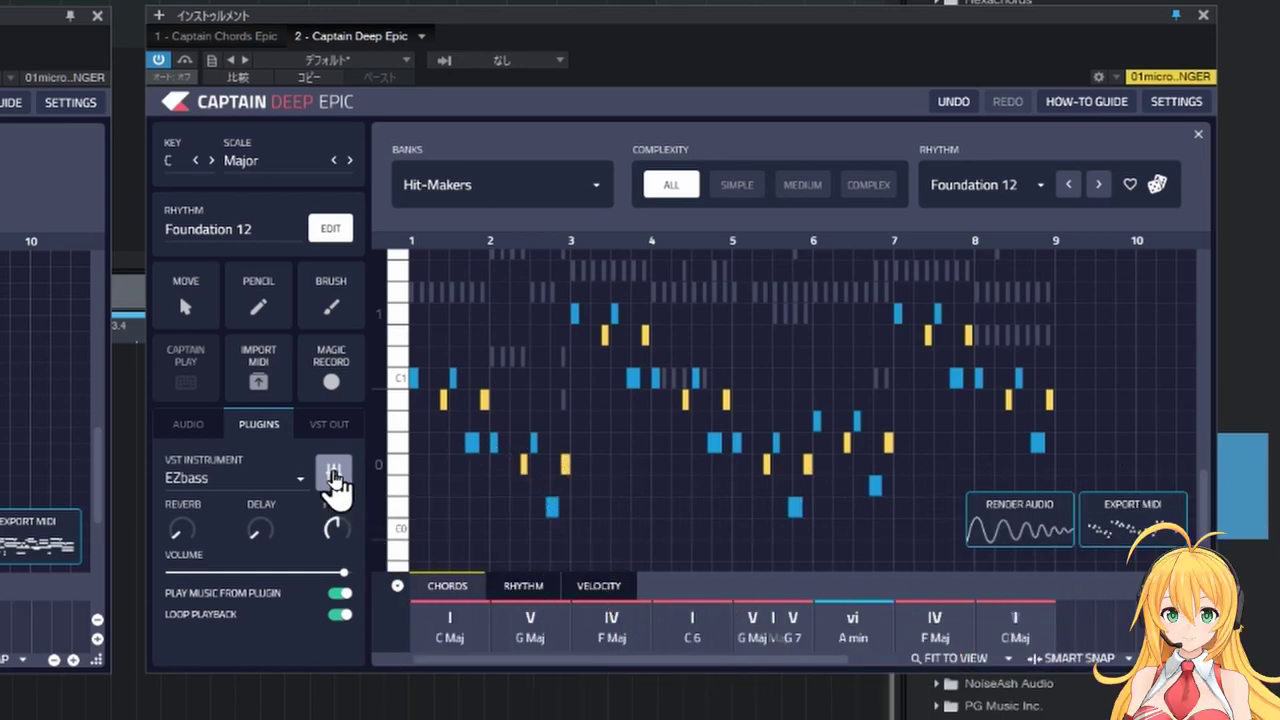
left_click(334, 470)
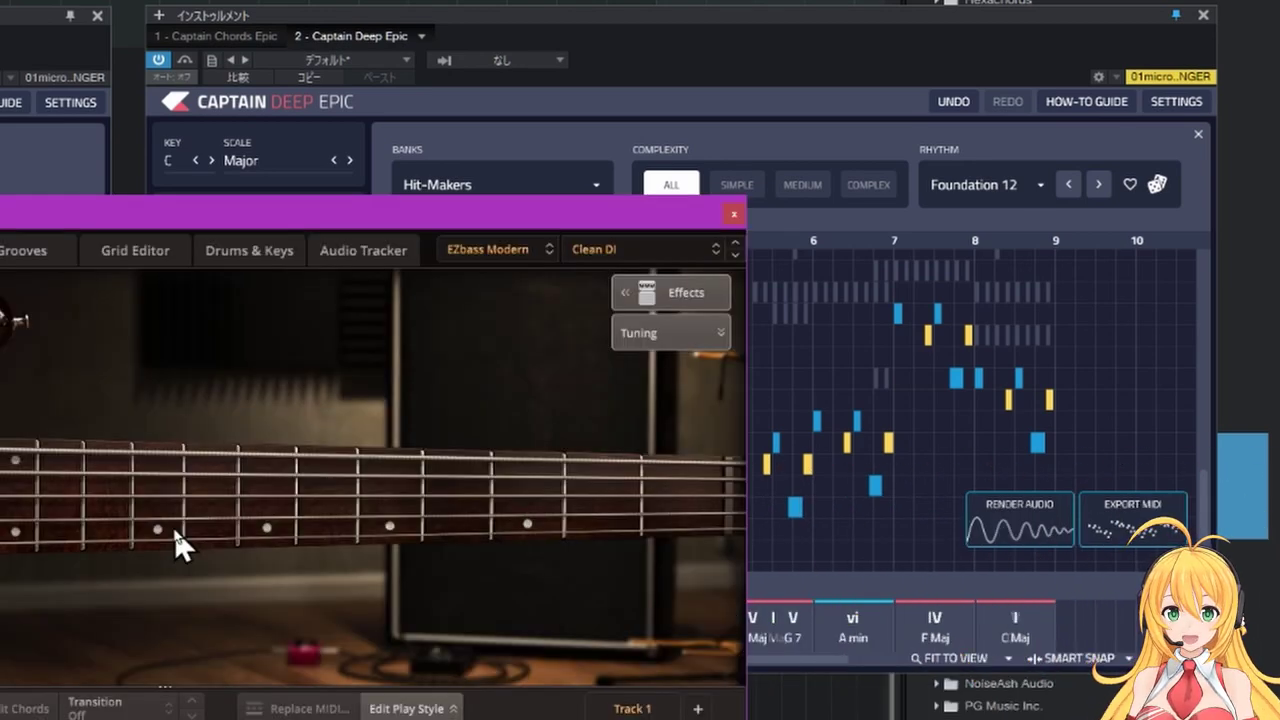
left_click(628, 249)
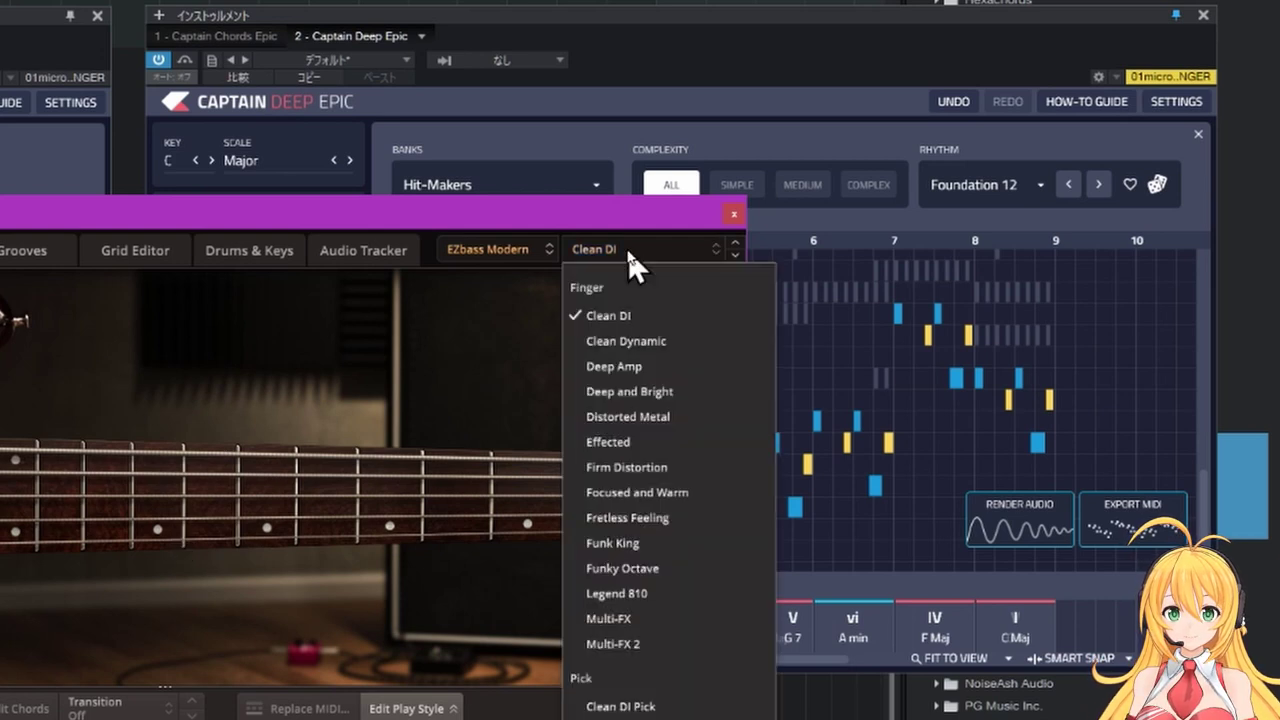
left_click(647, 486)
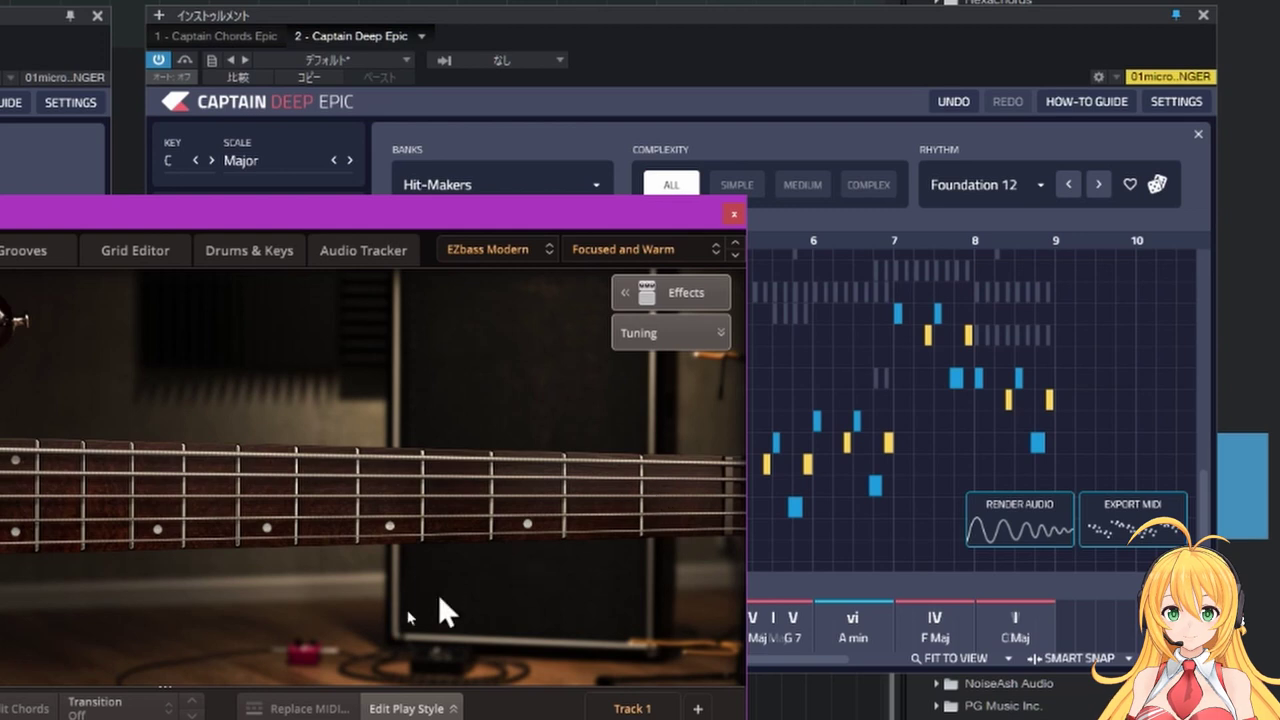
Step: Audition notes on the EZbass fretboard and play back the bass line
left_click(122, 474)
left_click(72, 467)
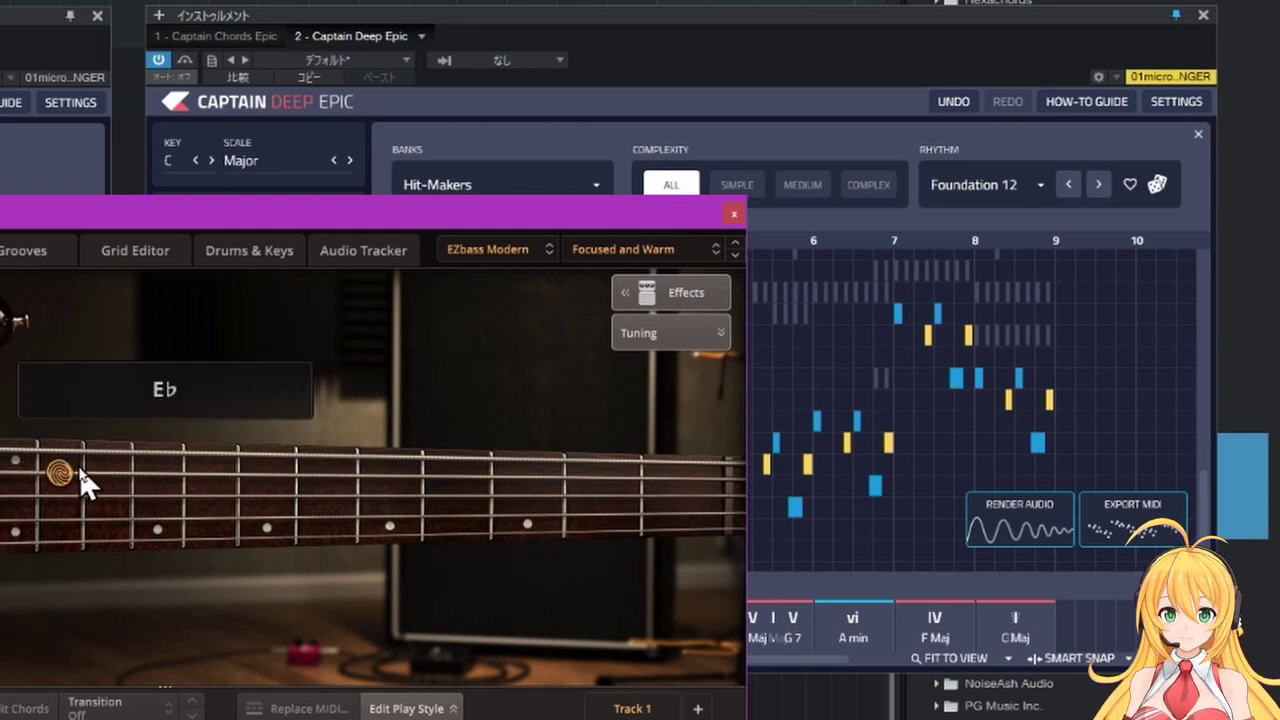
left_click(18, 476)
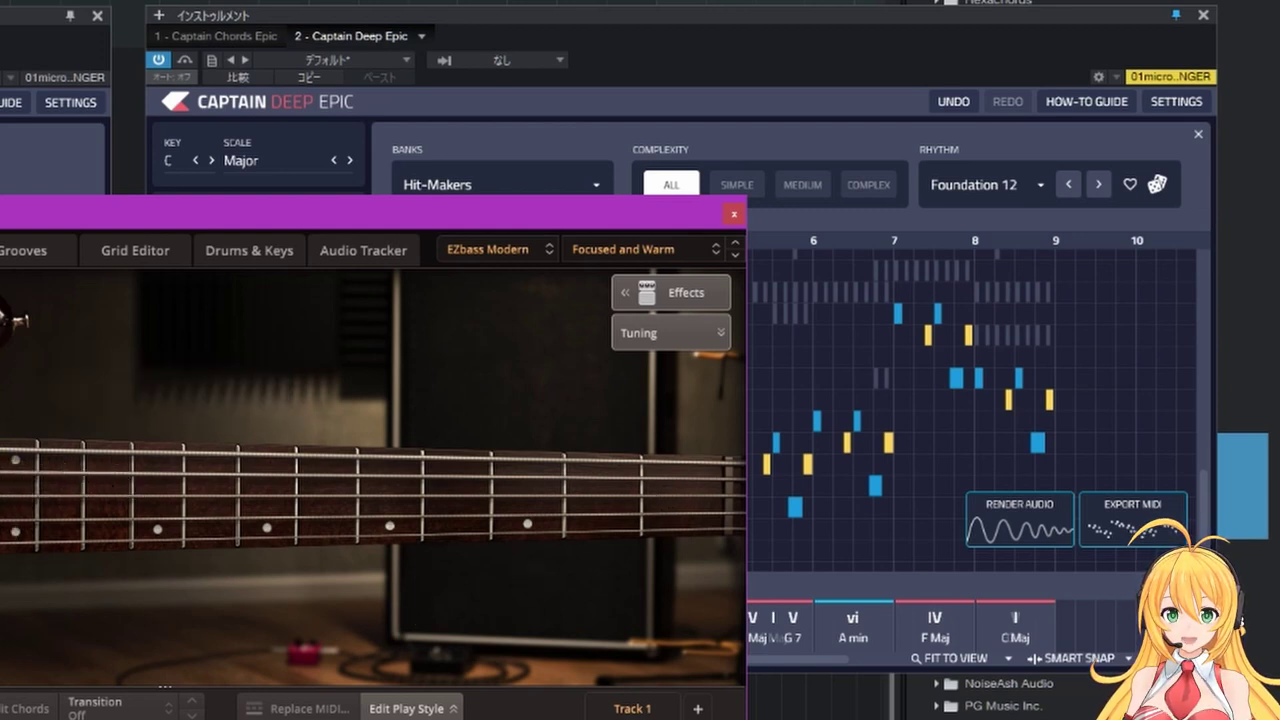
key("space")
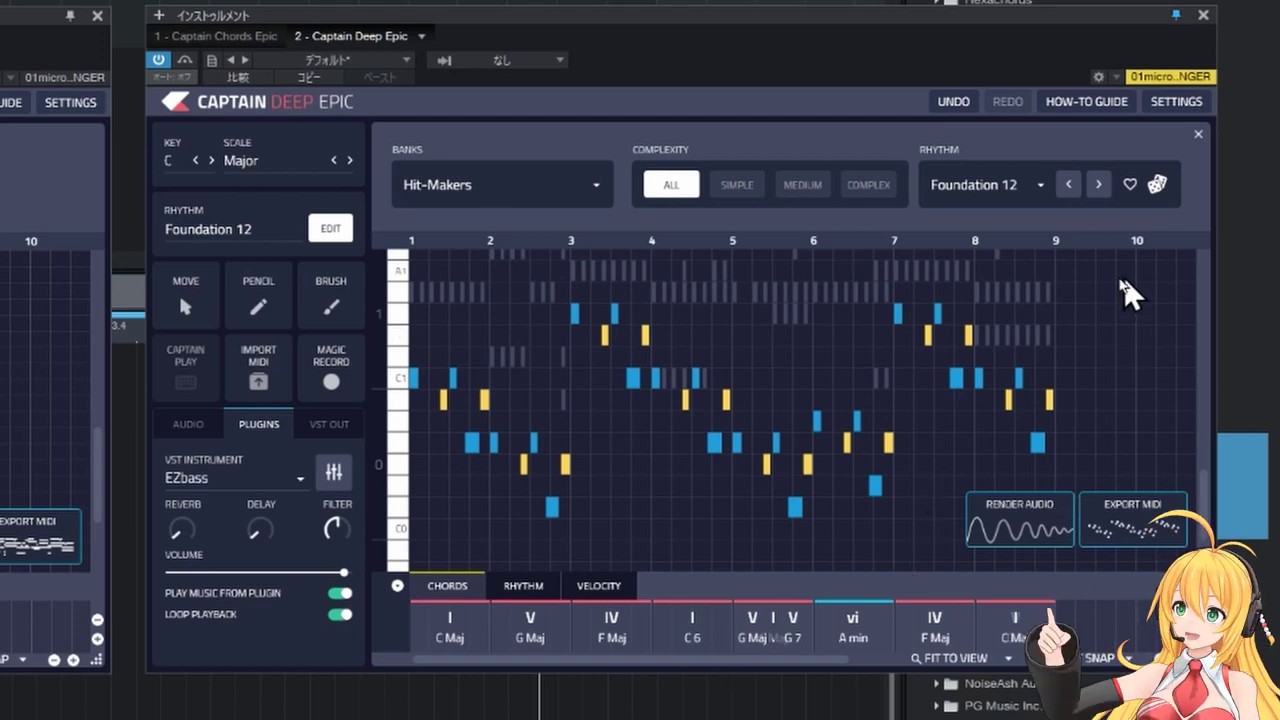
Step: Select all notes of the bass line and shift them up two octaves, playing the line back between the shifts
left_click_drag(1124, 277, 398, 548)
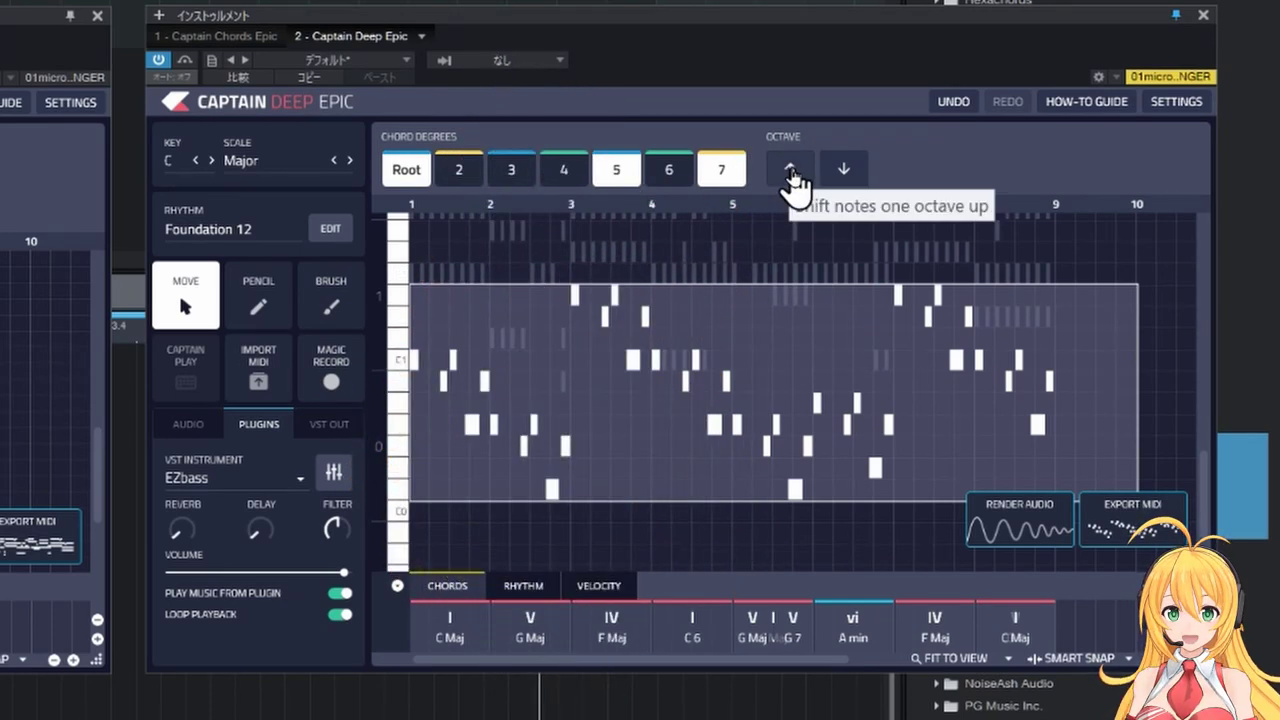
left_click(790, 172)
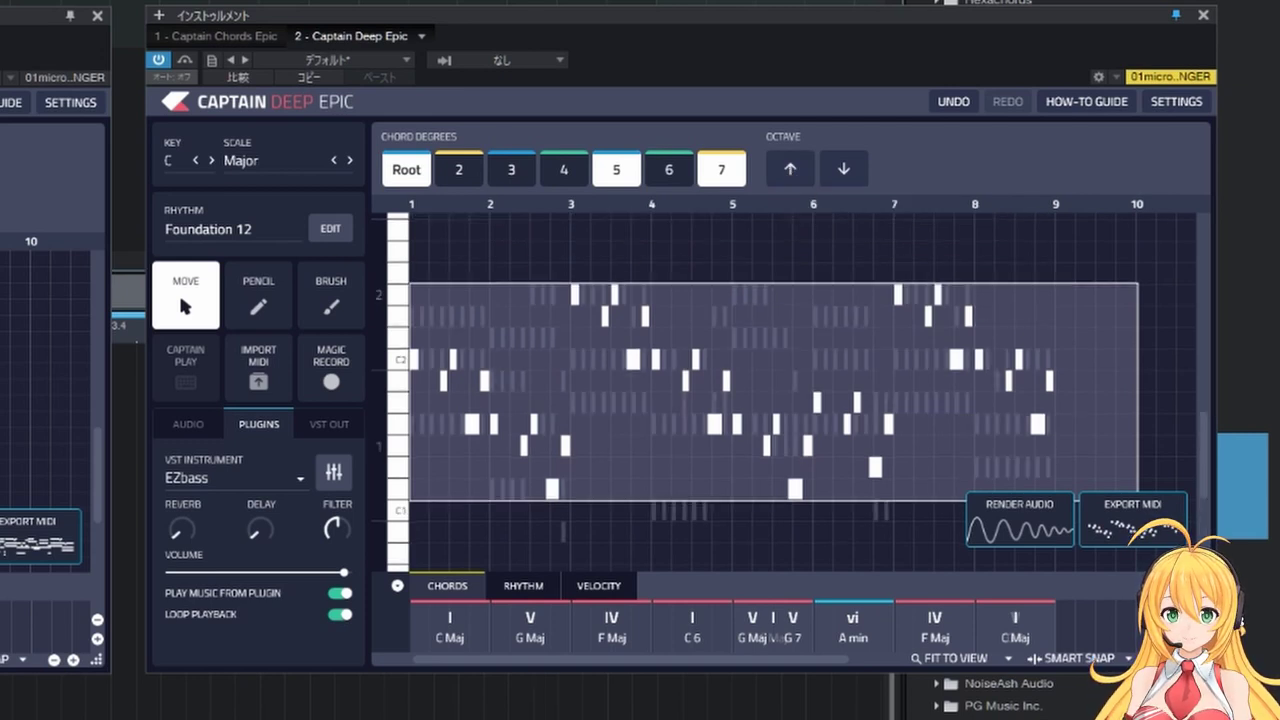
key("space")
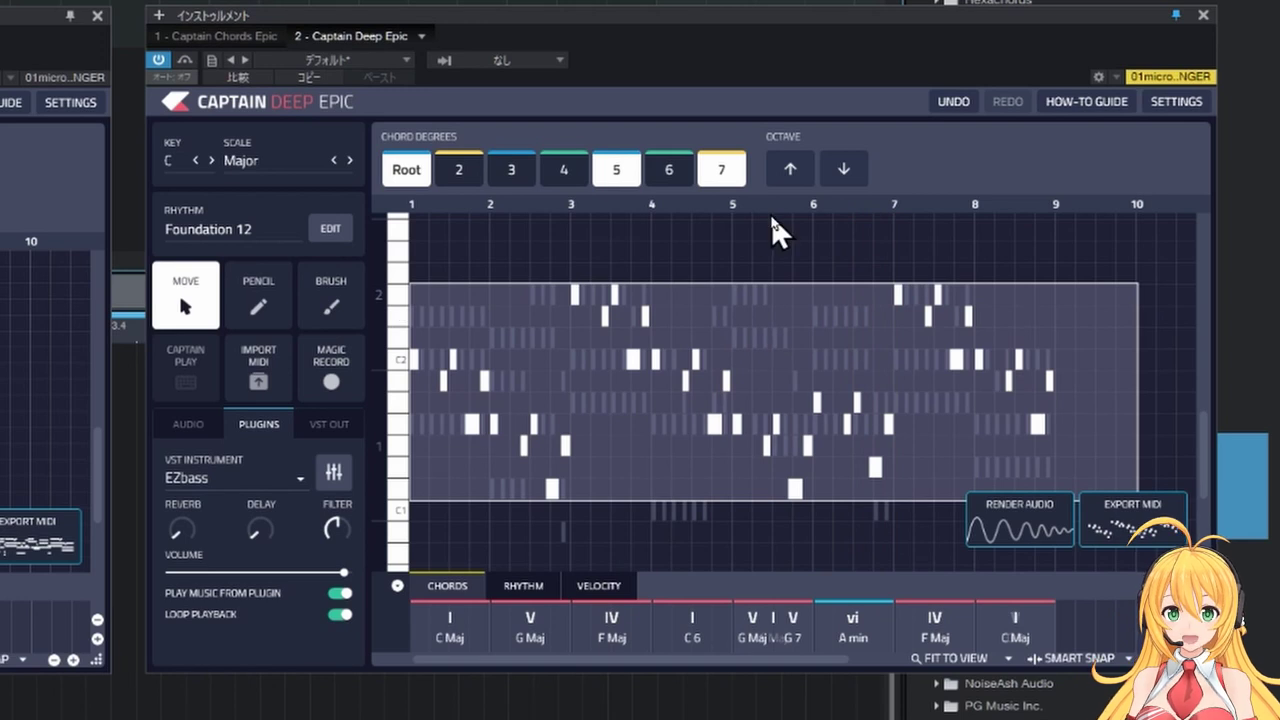
left_click(790, 169)
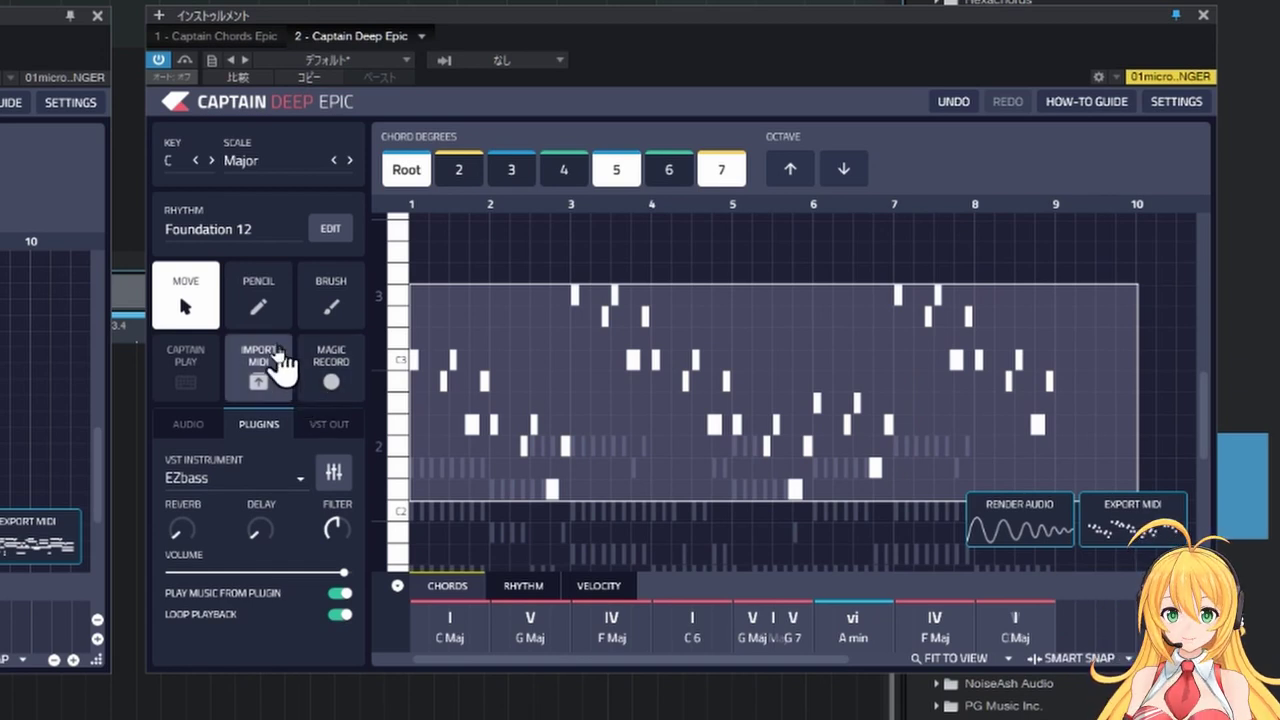
Step: Draw an F3 note in bar 5 with the Pencil and erase it
left_click(258, 303)
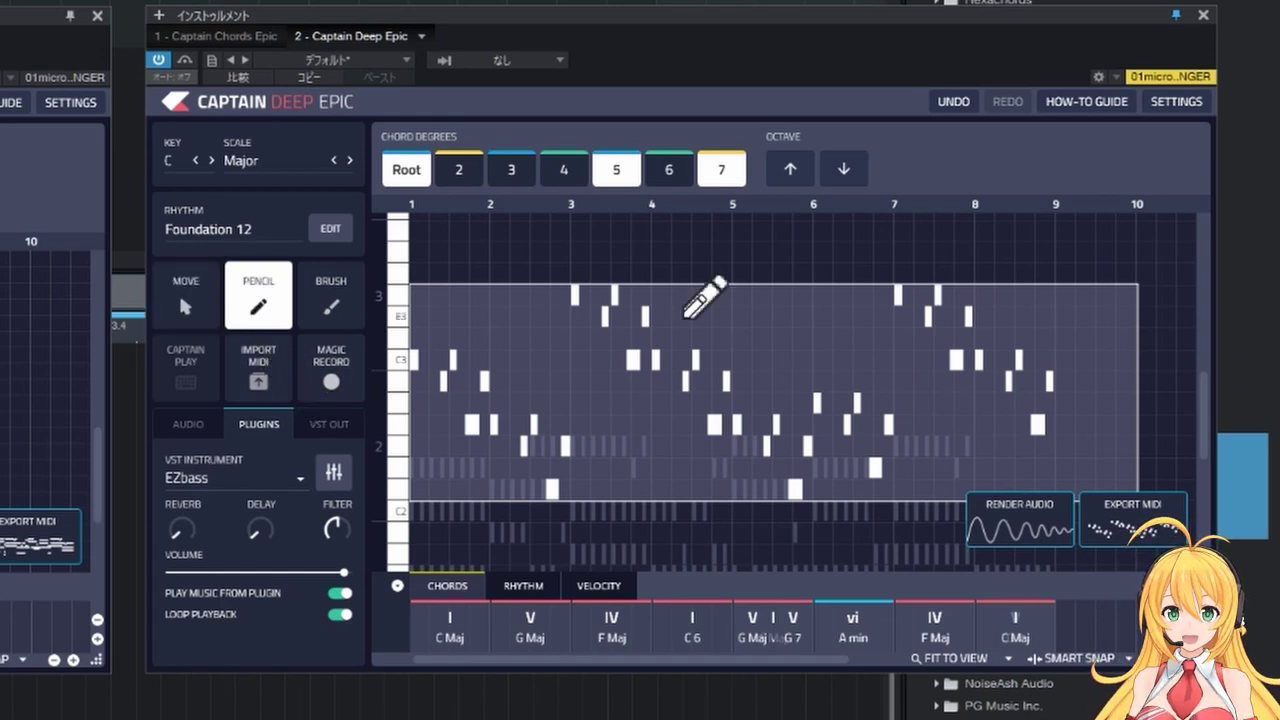
left_click(755, 298)
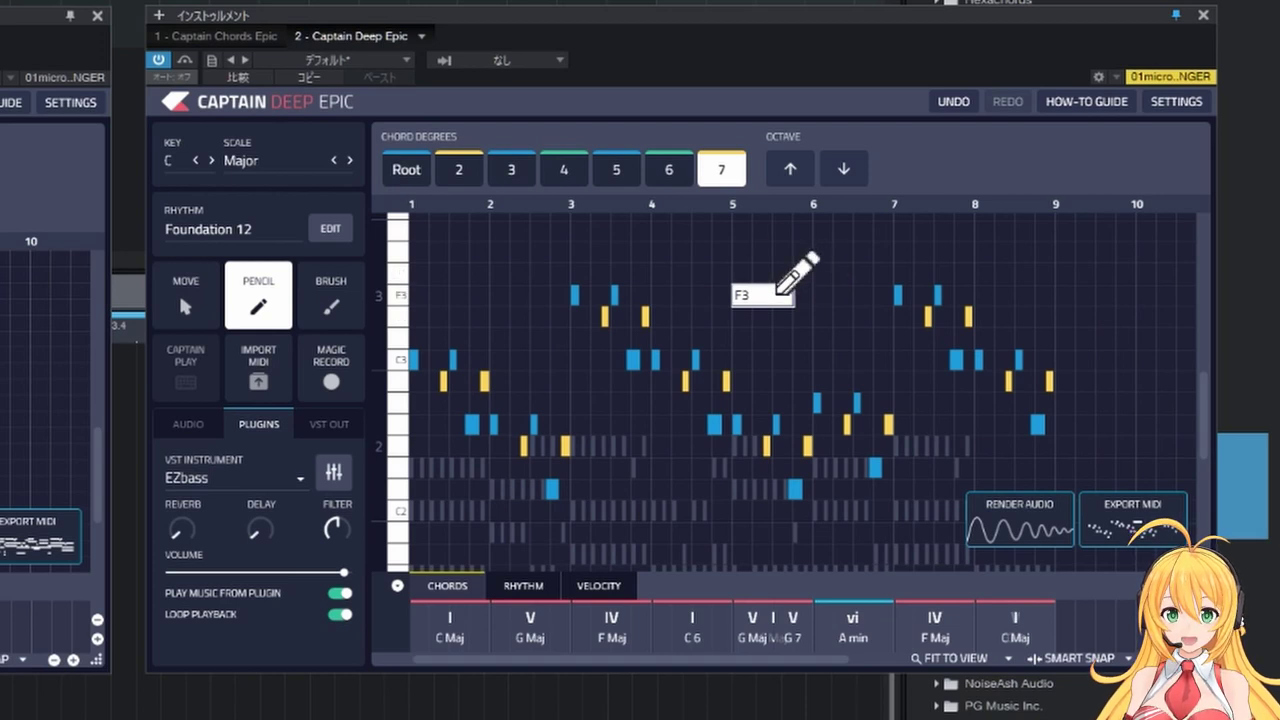
left_click(779, 292)
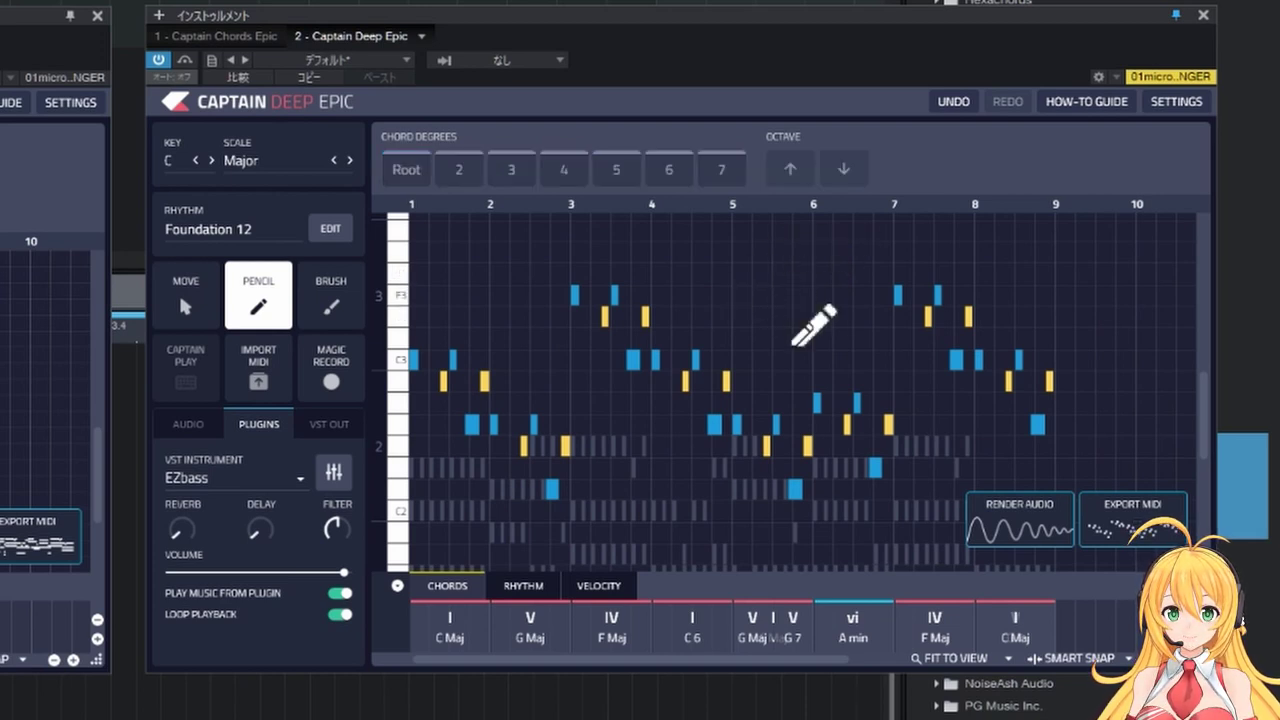
Step: Brush 1/8 notes stepping down from E3 to B2 across bars 1 to 3
left_click(333, 312)
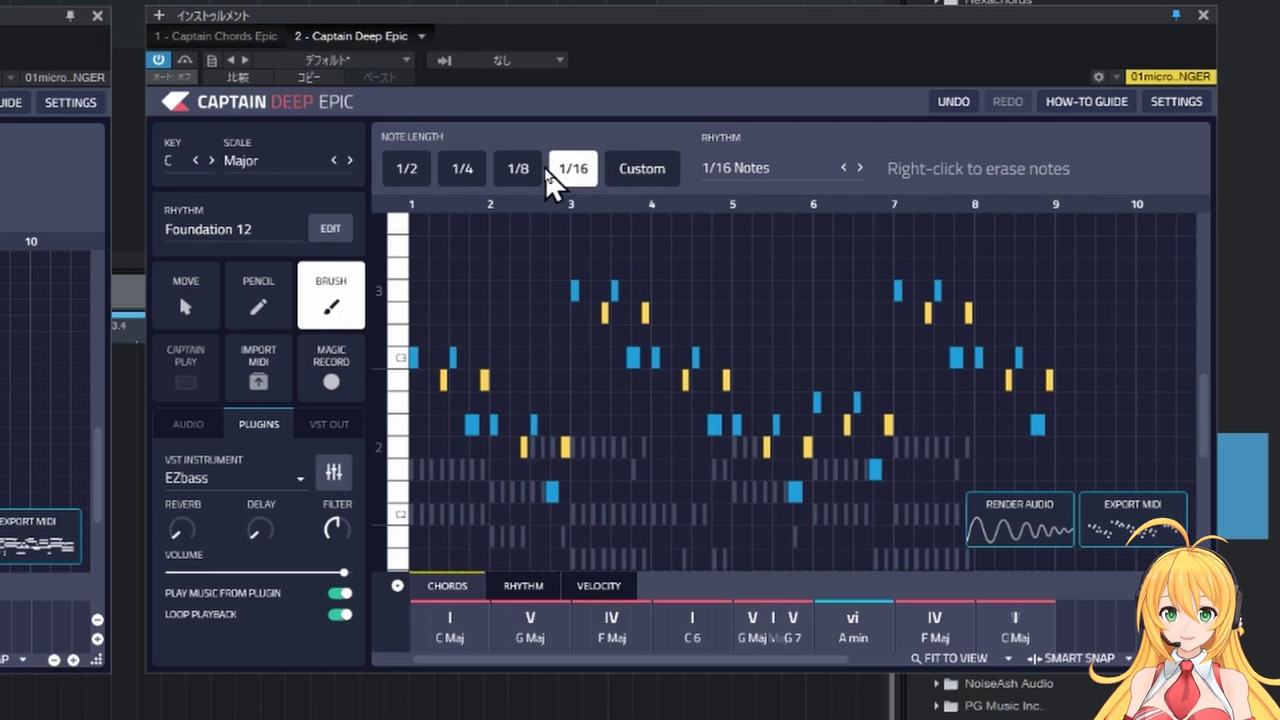
left_click(516, 172)
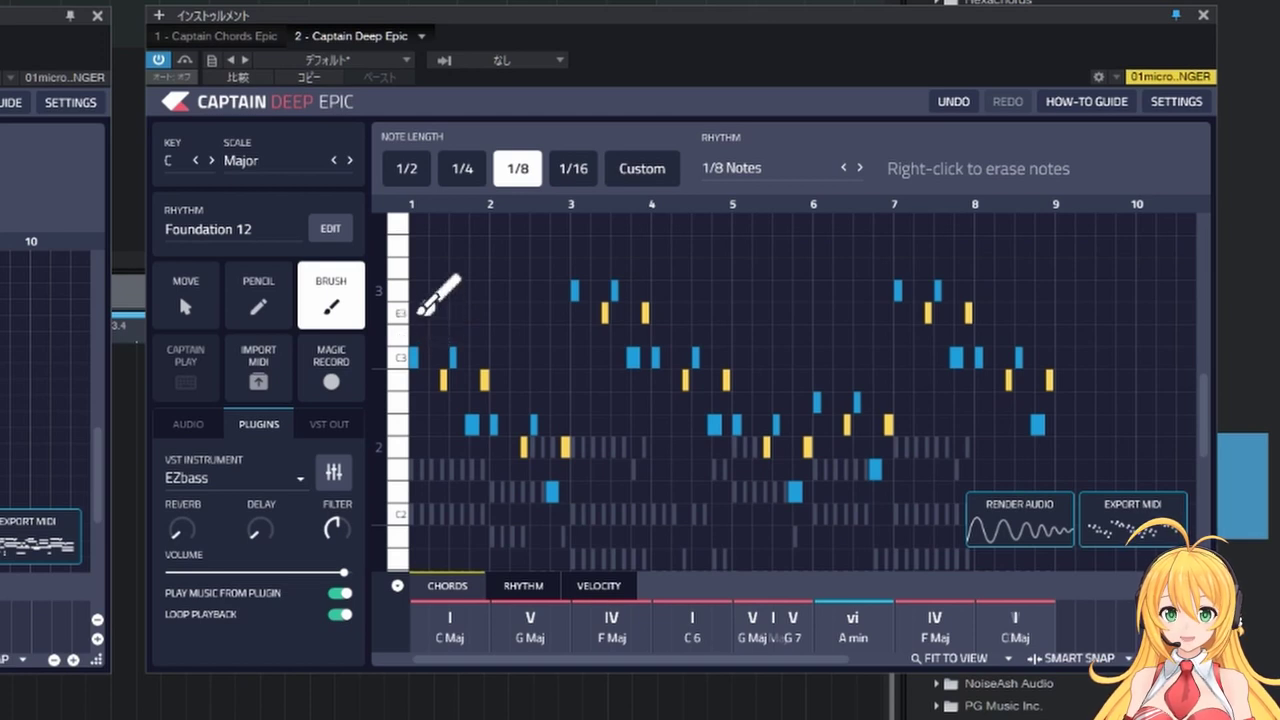
mouse_move(420, 313)
left_mouse_down()
mouse_move(462, 313)
mouse_move(522, 358)
mouse_move(592, 376)
left_mouse_up()
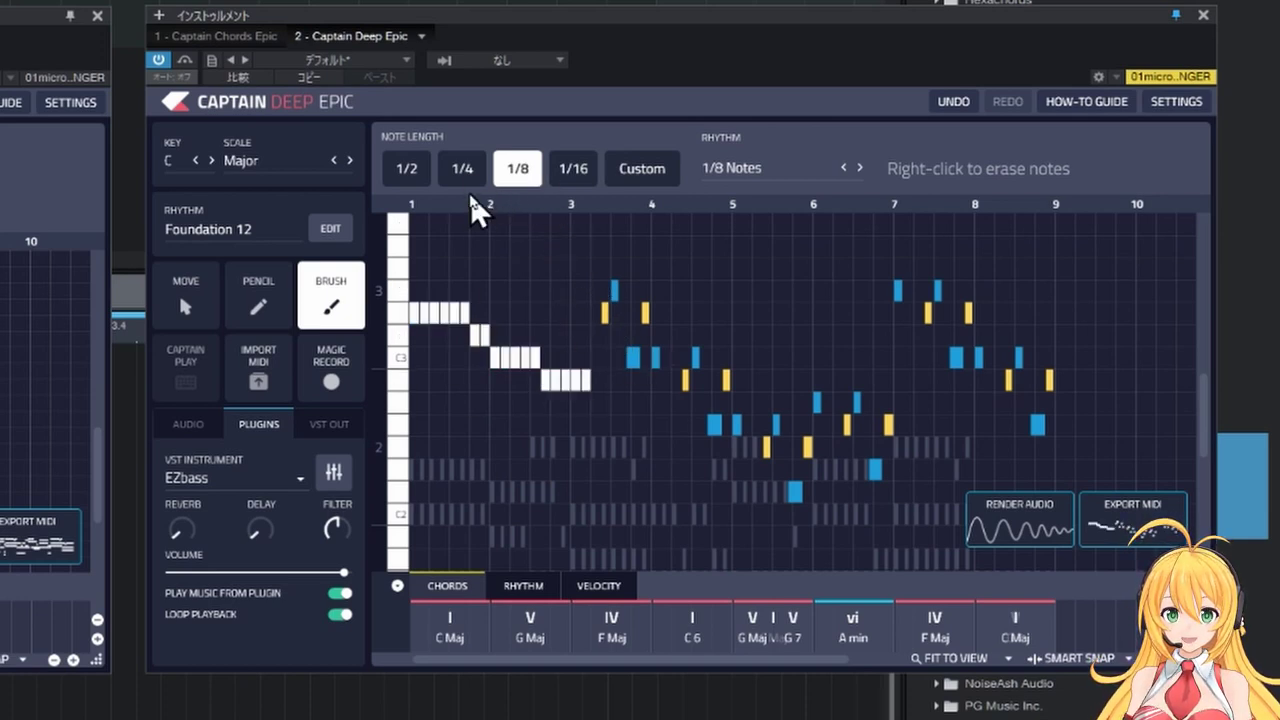
Step: Brush 1/4 notes on C3 in bar 3, followed by 1/8 notes on D3 running into bar 4
left_click(462, 170)
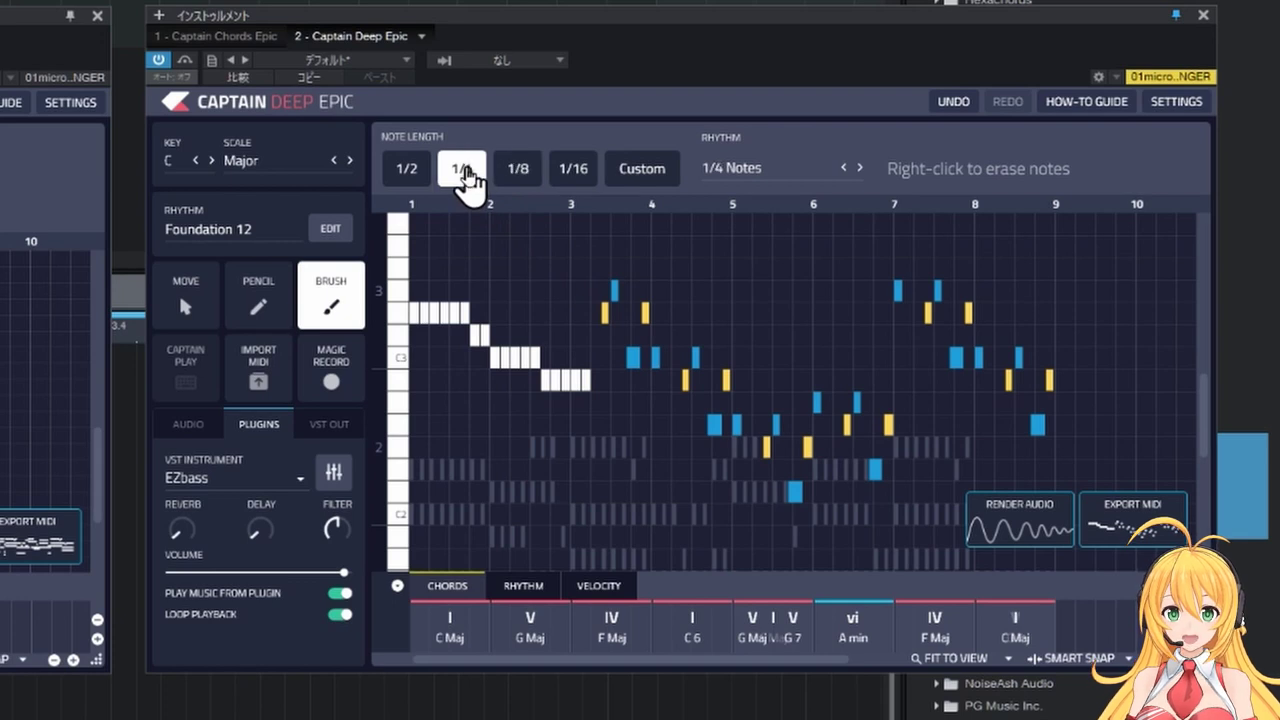
left_click_drag(589, 355, 623, 357)
left_click(518, 170)
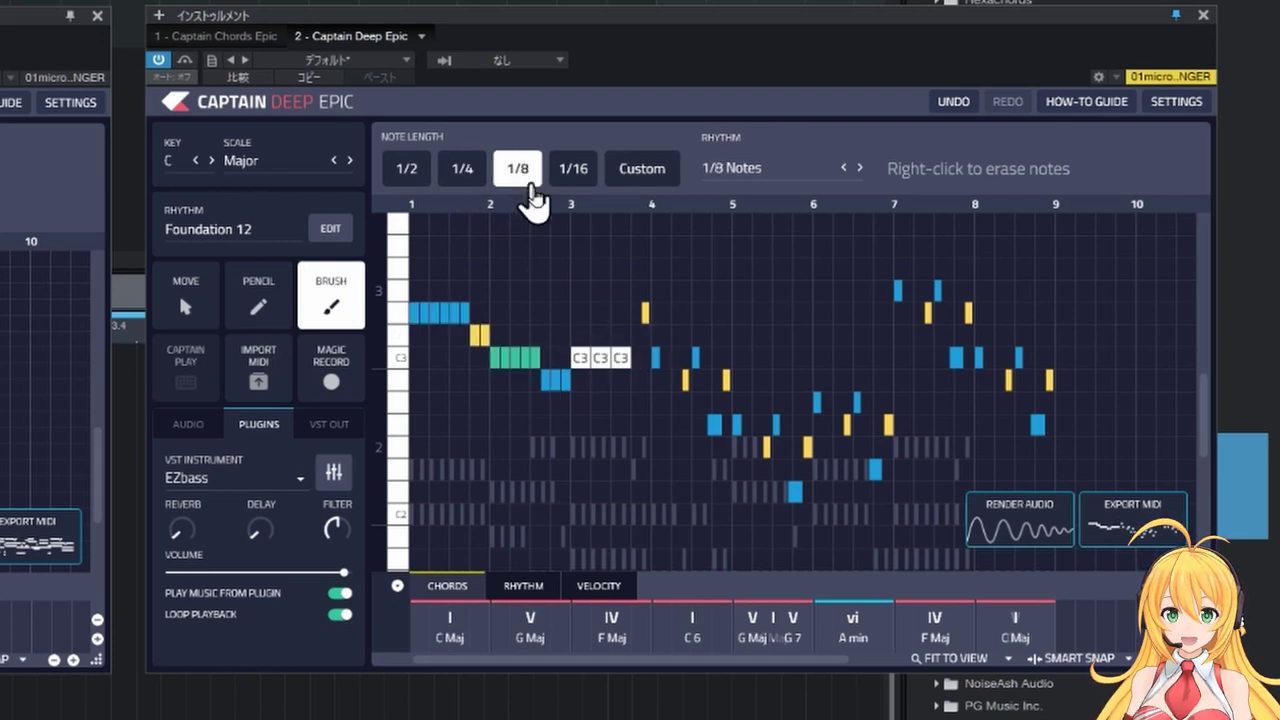
left_click(645, 336)
left_click_drag(650, 336, 684, 338)
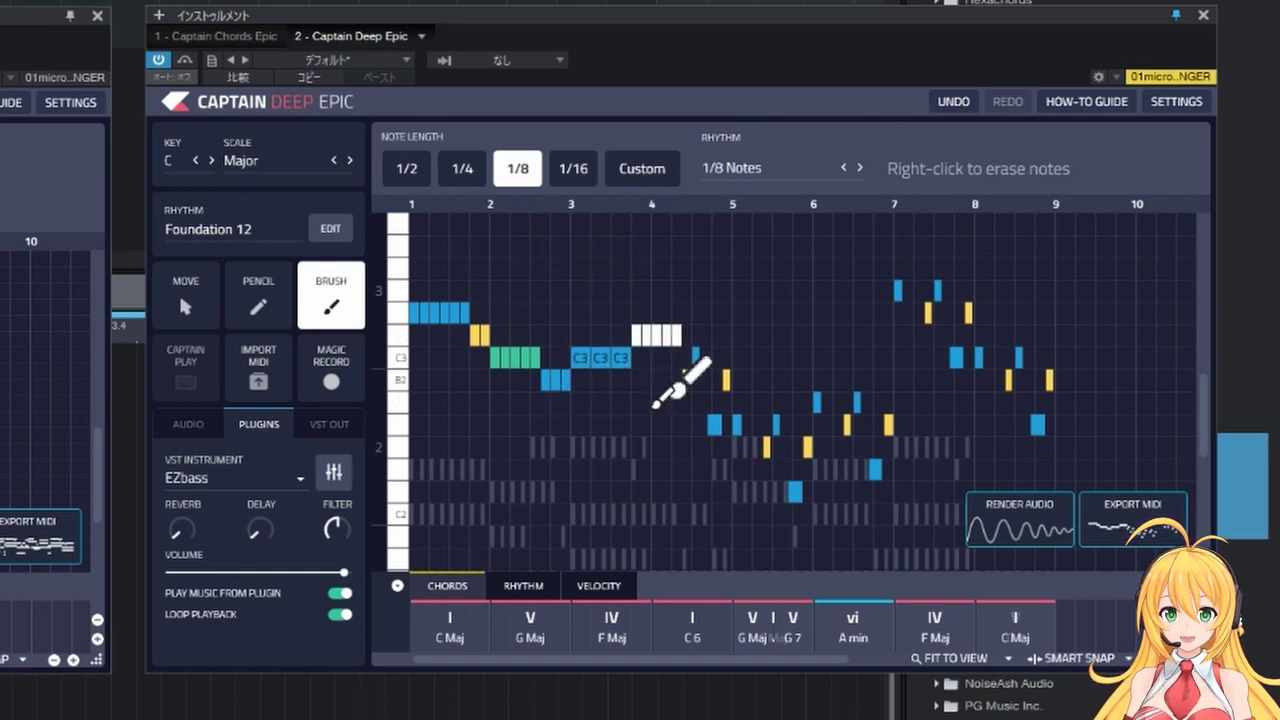
left_click_drag(557, 381, 571, 381)
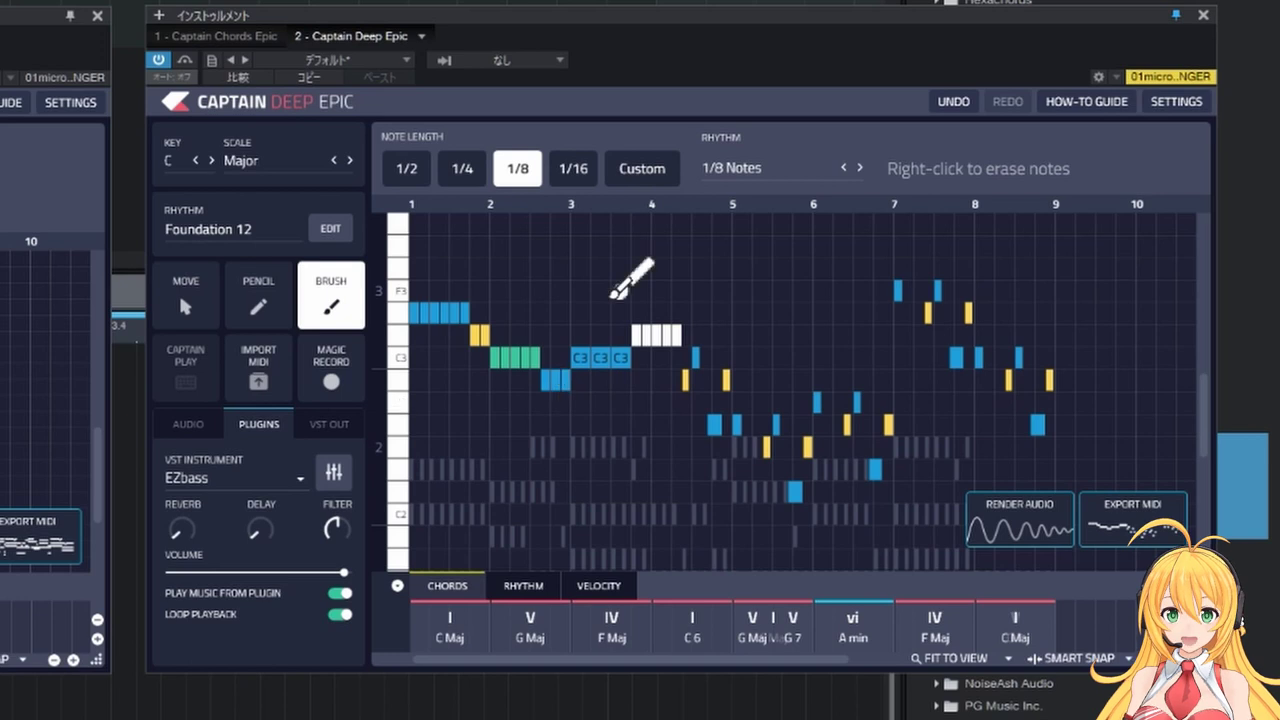
Step: Set the brush rhythm to the complex pattern Love Ballad and paint notes with it from bar 4 to bar 6
left_click(776, 172)
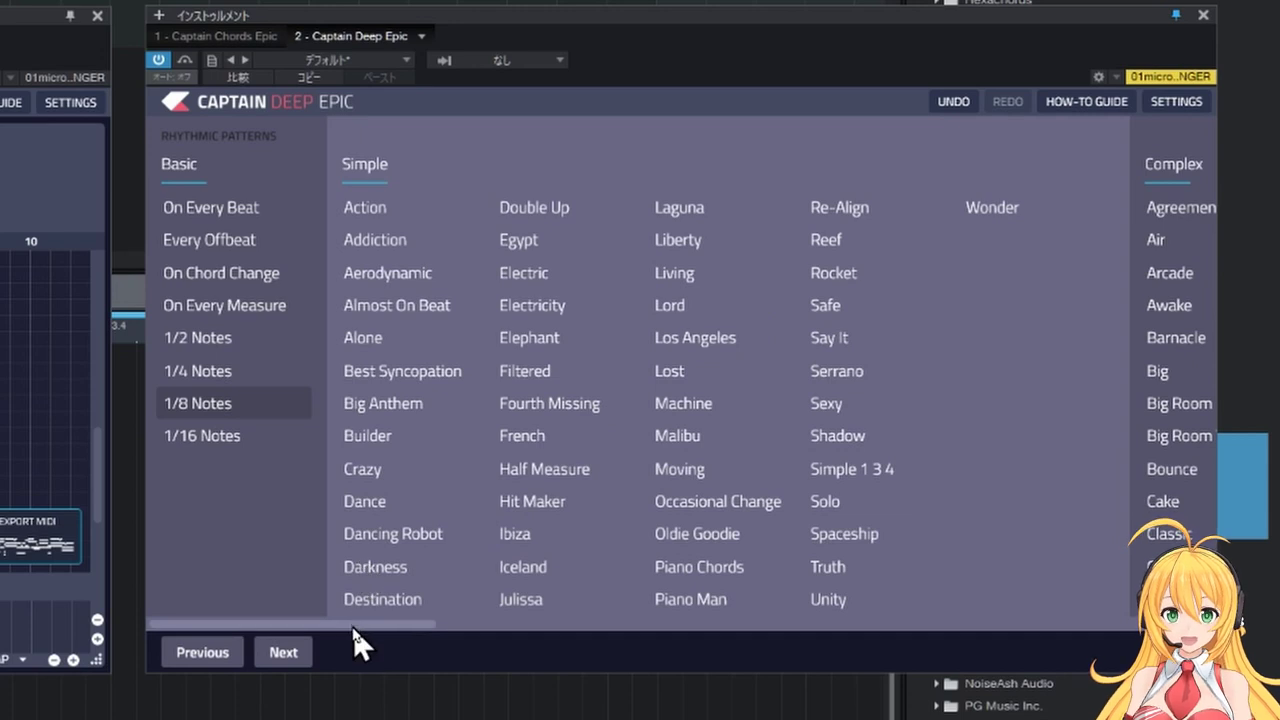
left_click_drag(353, 627, 618, 625)
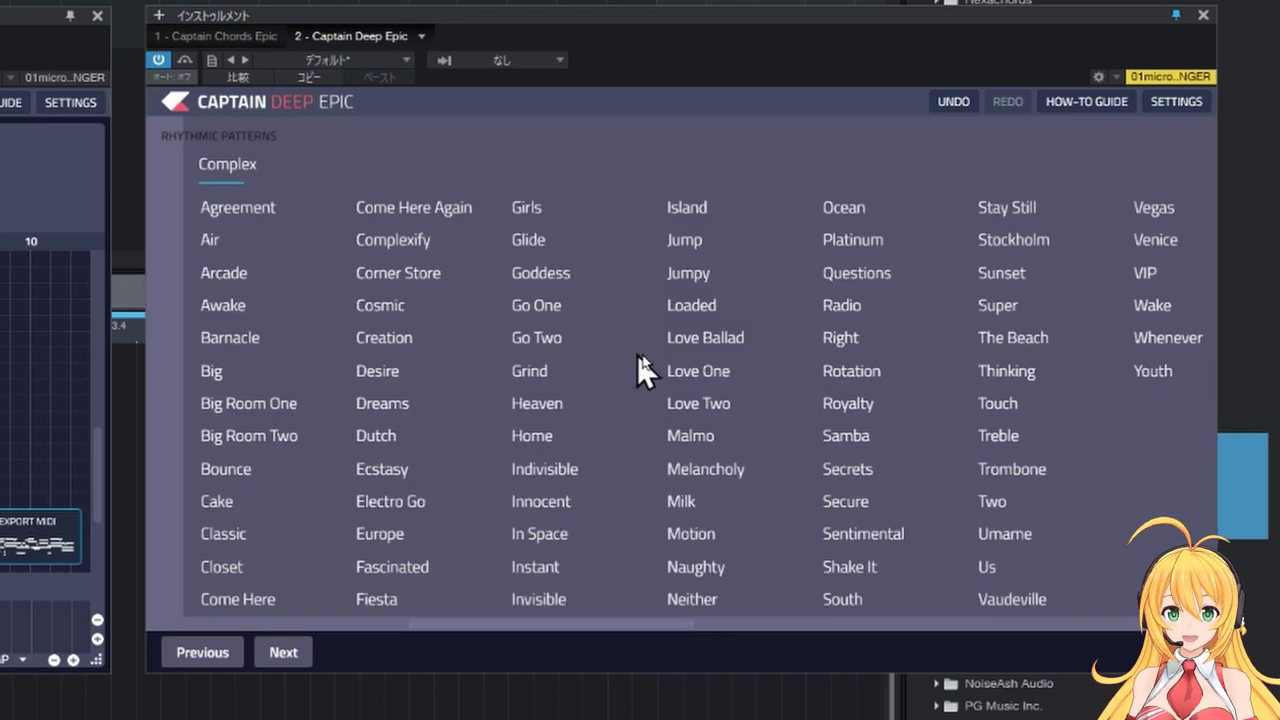
left_click(693, 337)
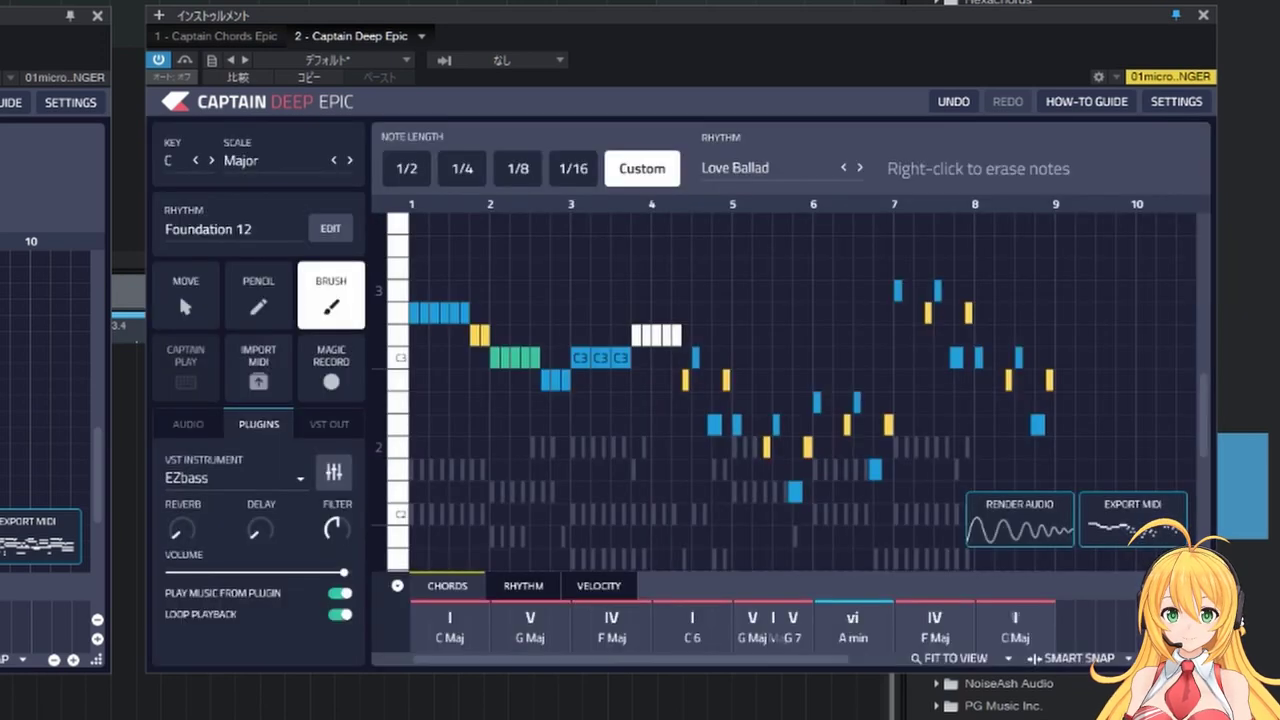
mouse_move(676, 402)
left_mouse_down()
mouse_move(686, 391)
mouse_move(754, 403)
mouse_move(809, 437)
mouse_move(862, 415)
left_mouse_up()
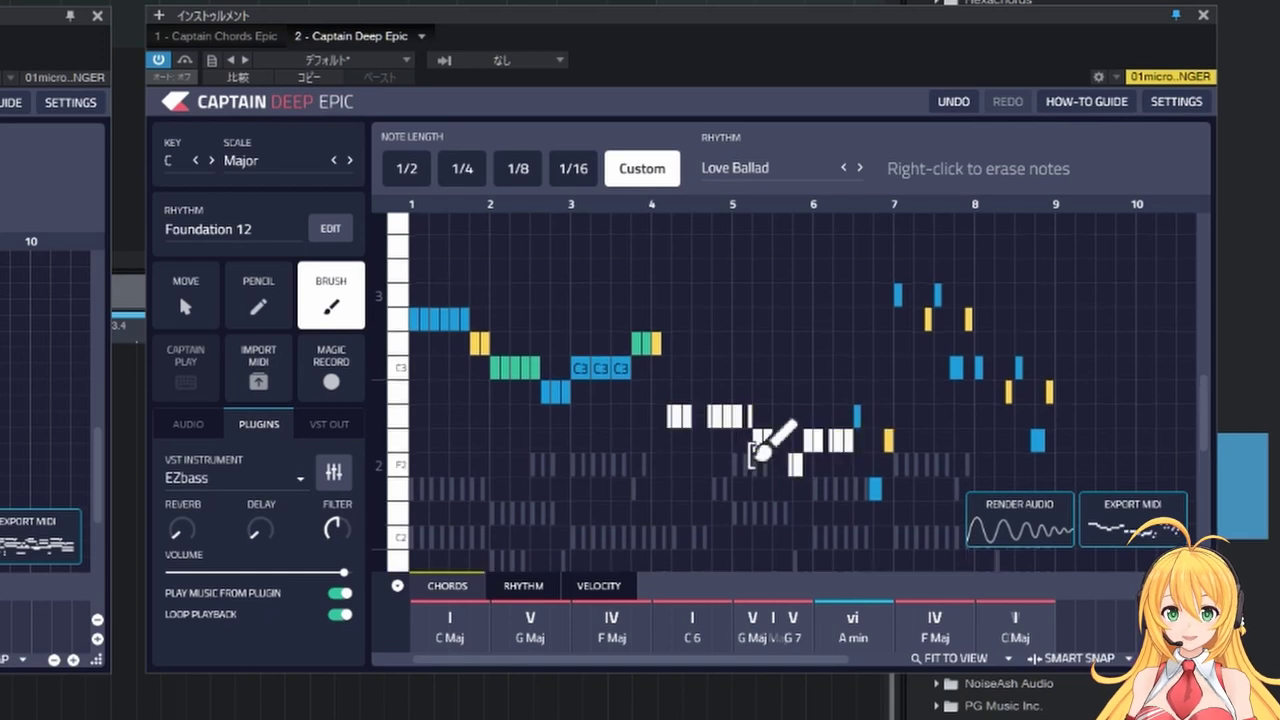
Step: Change the brush rhythm to Love Two and repaint the bass line across bars 1 to 9
left_click(861, 168)
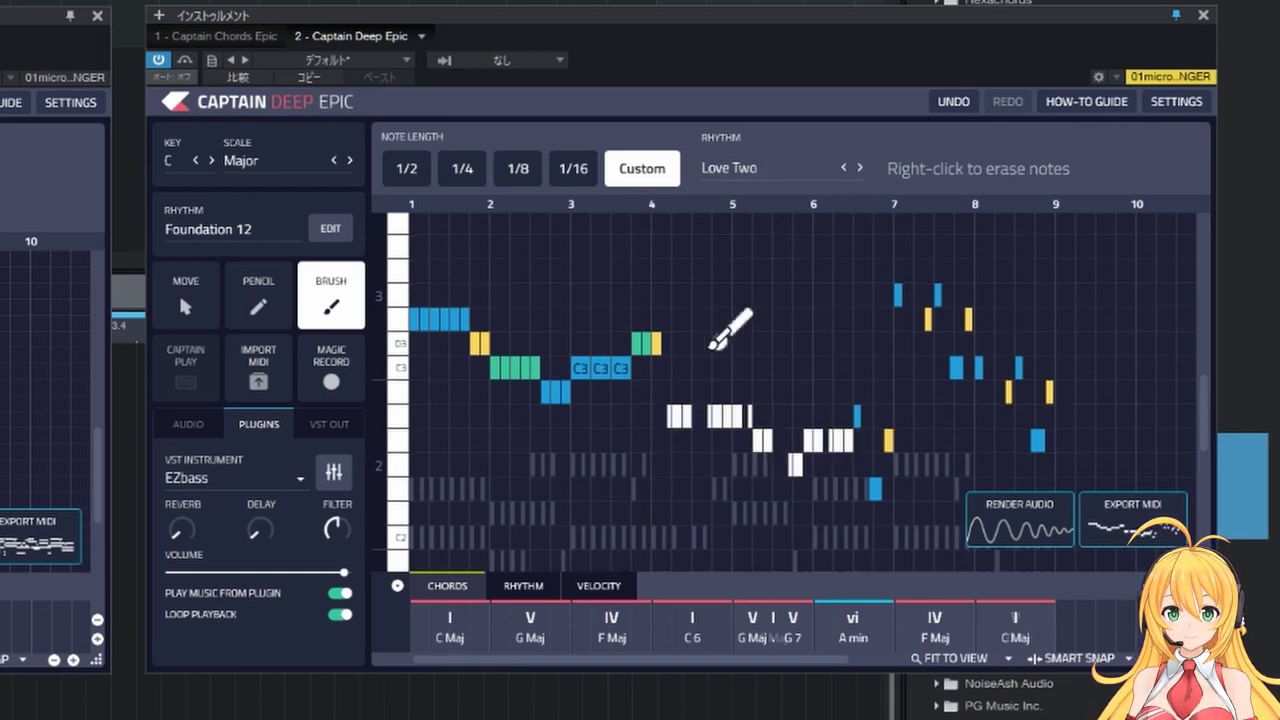
mouse_move(712, 343)
left_mouse_down()
mouse_move(800, 382)
mouse_move(866, 368)
mouse_move(920, 390)
mouse_move(1054, 399)
left_mouse_up()
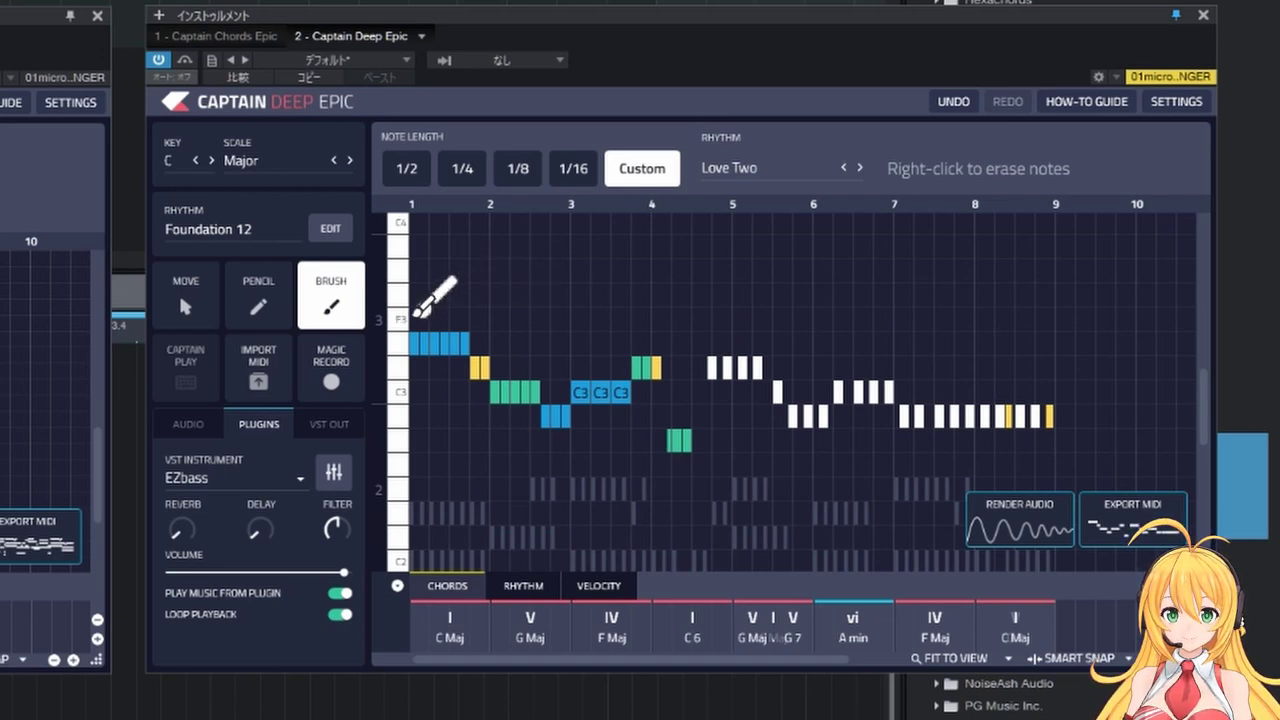
mouse_move(418, 314)
left_mouse_down()
mouse_move(472, 372)
mouse_move(522, 354)
left_mouse_up()
mouse_move(560, 332)
left_mouse_down()
mouse_move(622, 354)
mouse_move(662, 406)
mouse_move(749, 374)
mouse_move(780, 403)
mouse_move(847, 376)
mouse_move(915, 396)
mouse_move(976, 386)
mouse_move(1006, 357)
left_mouse_up()
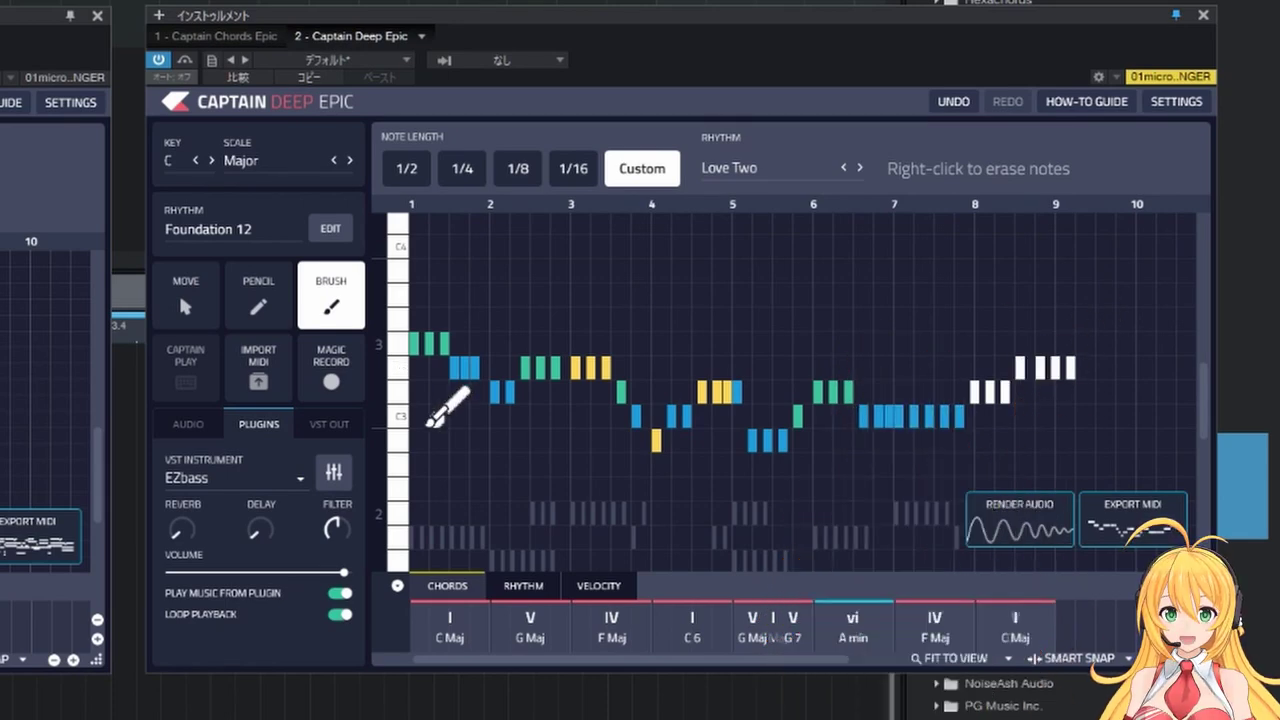
mouse_move(418, 430)
left_mouse_down()
mouse_move(459, 407)
mouse_move(581, 396)
mouse_move(560, 466)
mouse_move(563, 378)
mouse_move(676, 356)
mouse_move(757, 398)
mouse_move(886, 418)
mouse_move(897, 380)
mouse_move(990, 392)
mouse_move(1075, 425)
left_mouse_up()
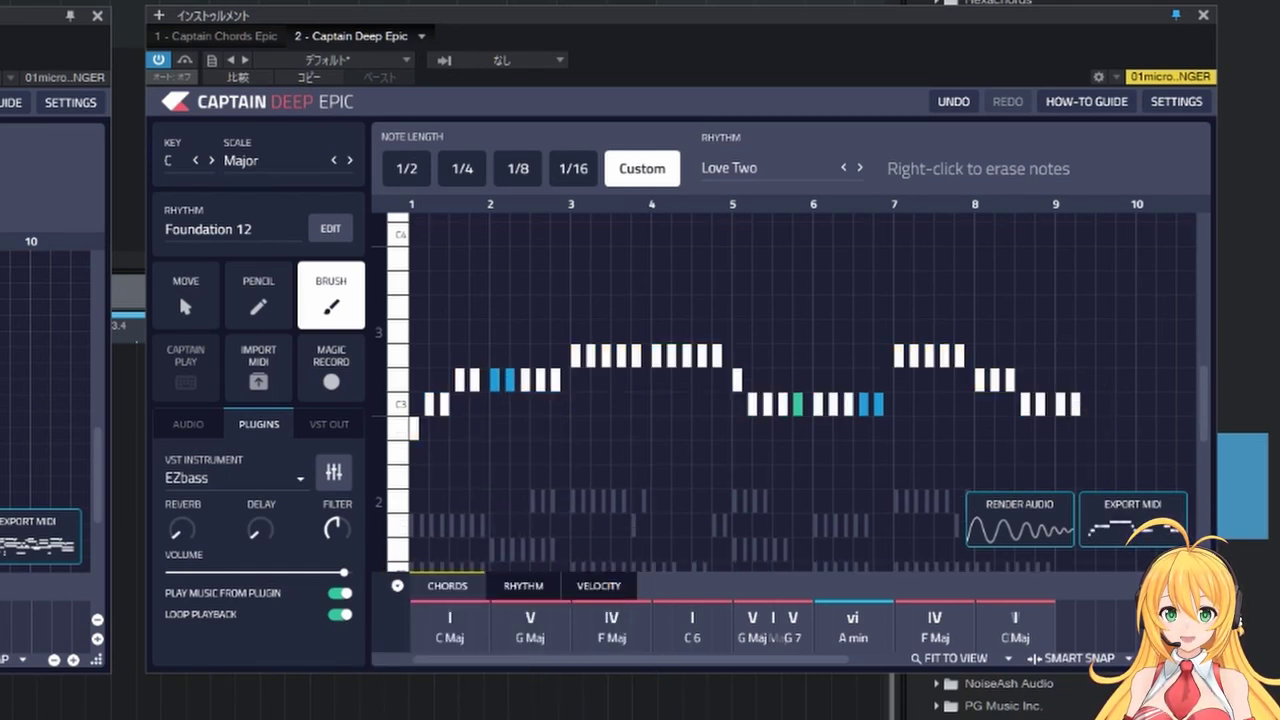
Step: Play back the bass line and repaint bar 3 and bar 5 with descending notes in the Love Two rhythm
key("space")
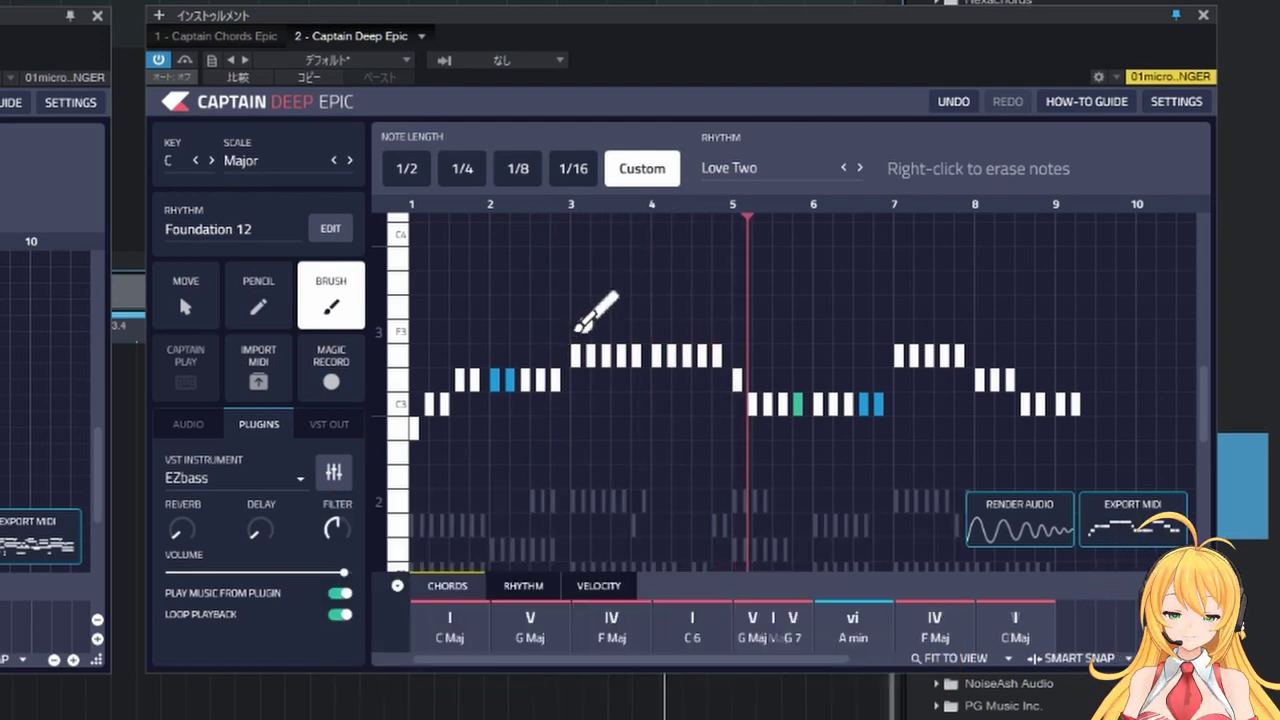
mouse_move(580, 328)
left_mouse_down()
mouse_move(634, 334)
mouse_move(650, 366)
left_mouse_up()
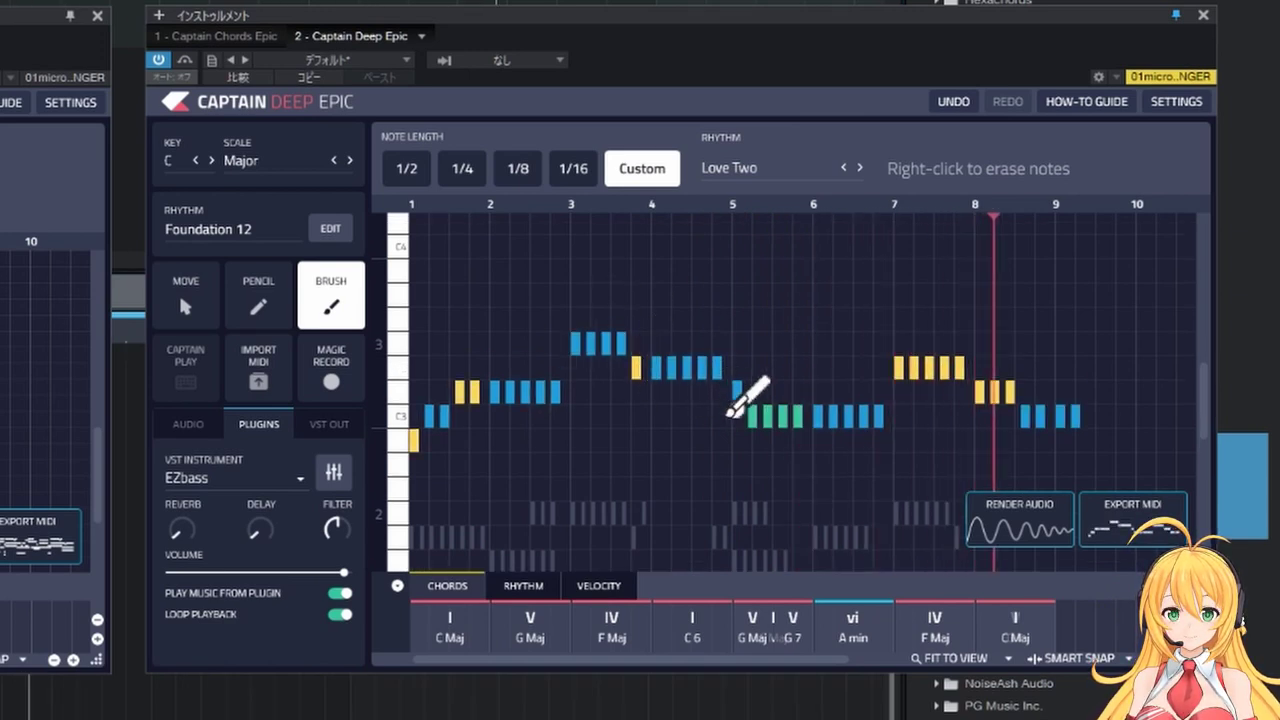
mouse_move(732, 412)
left_mouse_down()
mouse_move(752, 436)
mouse_move(812, 455)
left_mouse_up()
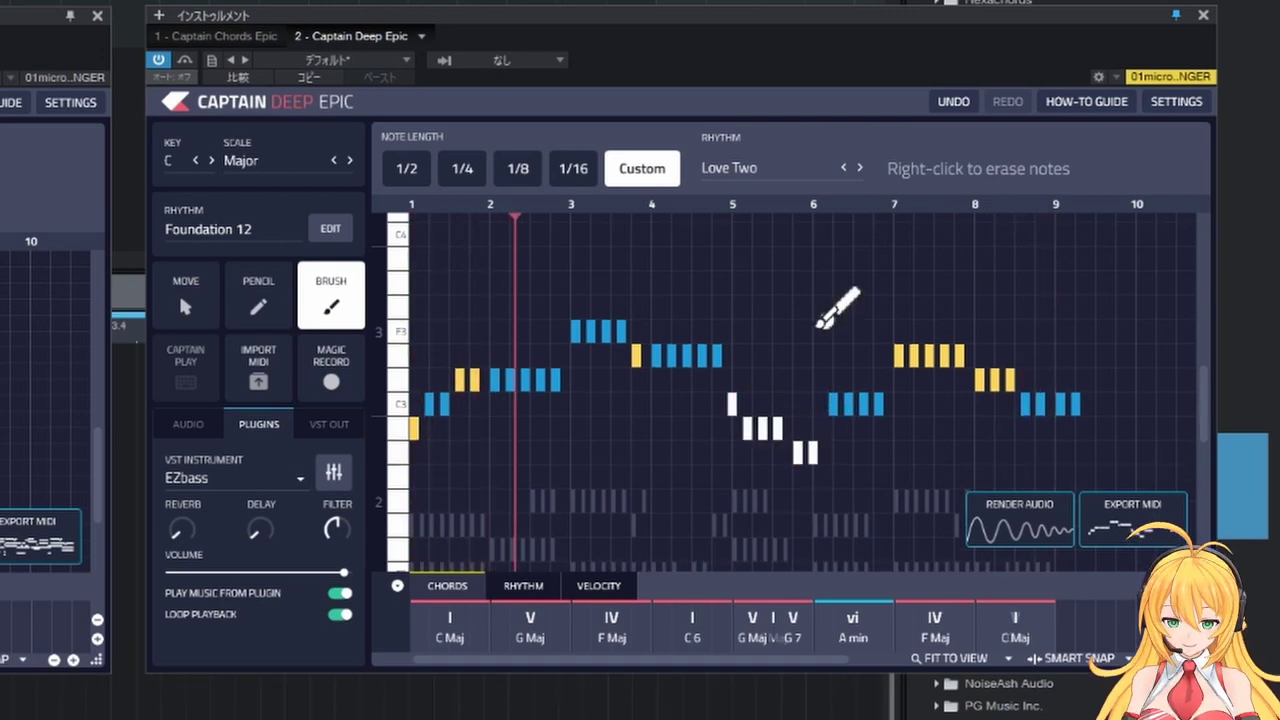
Step: Change the brush rhythm to Melancholy and repaint the bass notes from bar 5 to bar 8 with it
left_click(860, 170)
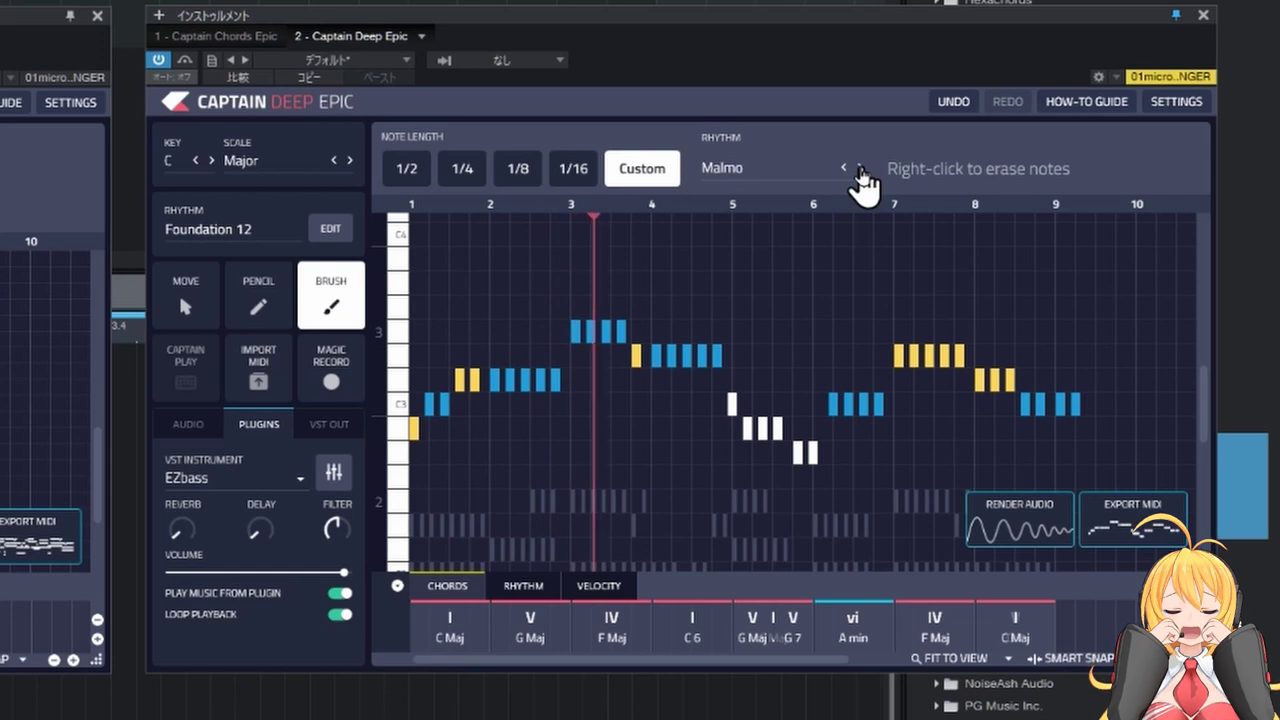
left_click(860, 170)
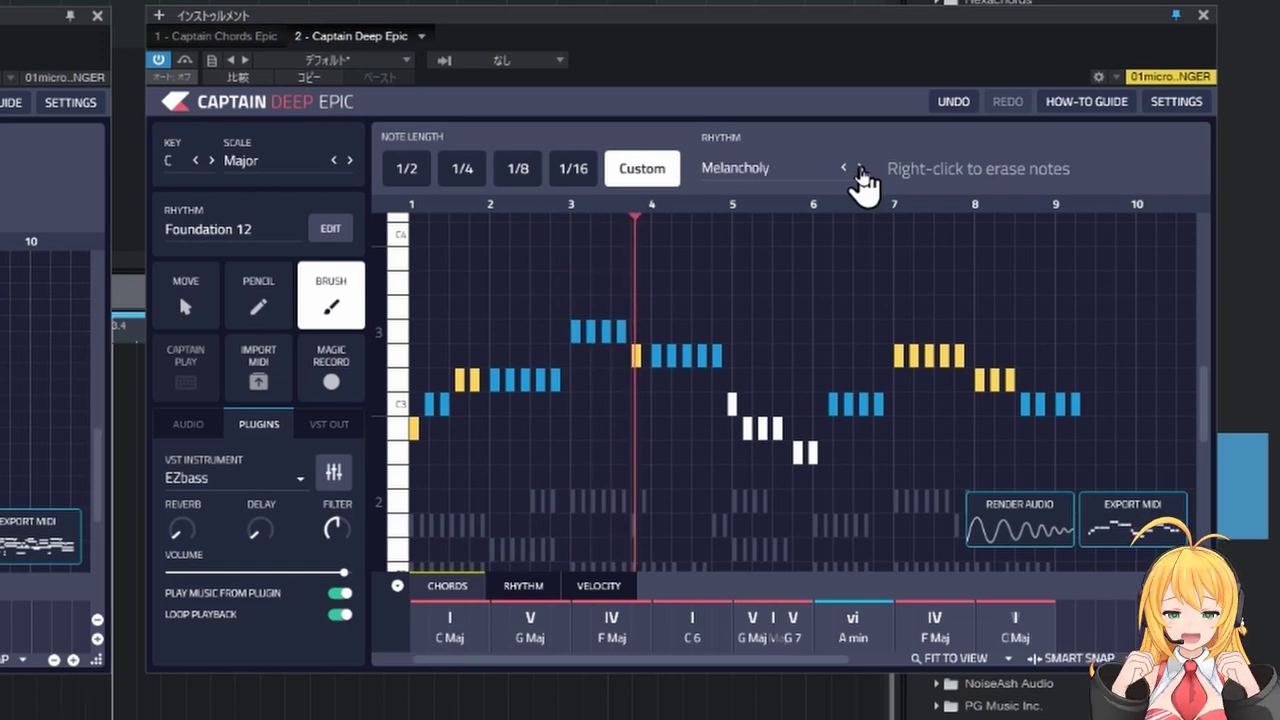
left_click(810, 379)
left_click_drag(812, 378, 891, 400)
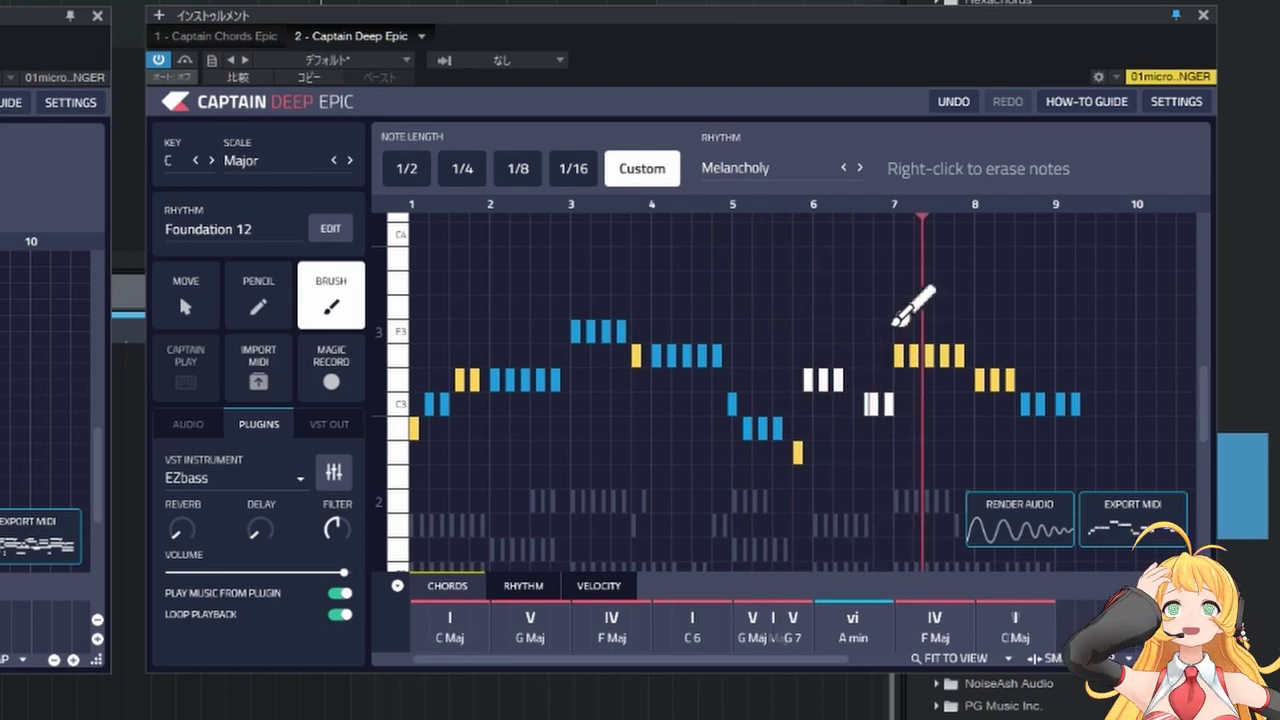
mouse_move(900, 320)
left_mouse_down()
mouse_move(929, 326)
mouse_move(943, 380)
mouse_move(1022, 377)
left_mouse_up()
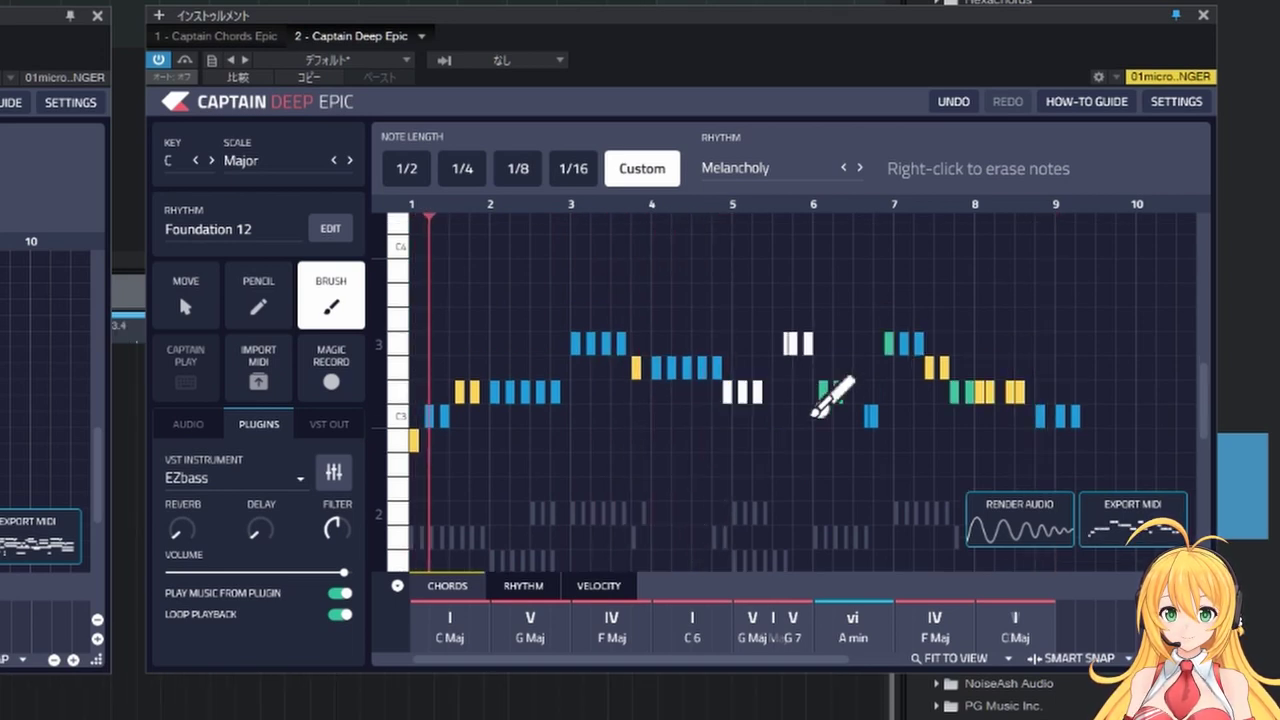
mouse_move(814, 414)
left_mouse_down()
mouse_move(916, 364)
mouse_move(947, 376)
mouse_move(950, 395)
mouse_move(903, 424)
mouse_move(948, 430)
mouse_move(955, 404)
left_mouse_up()
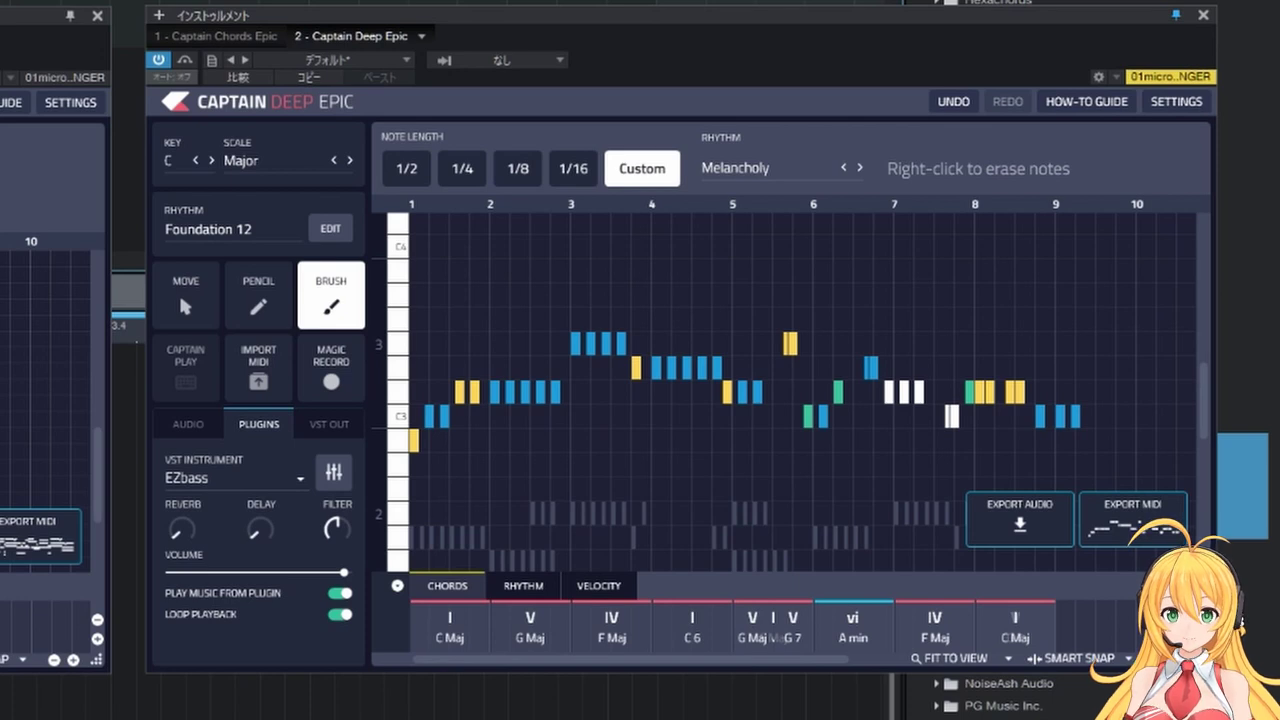
Step: Play back the bass line while repainting bars 3 to 8 in the Melancholy rhythm, and clear the note selection with the Move tool
key("space")
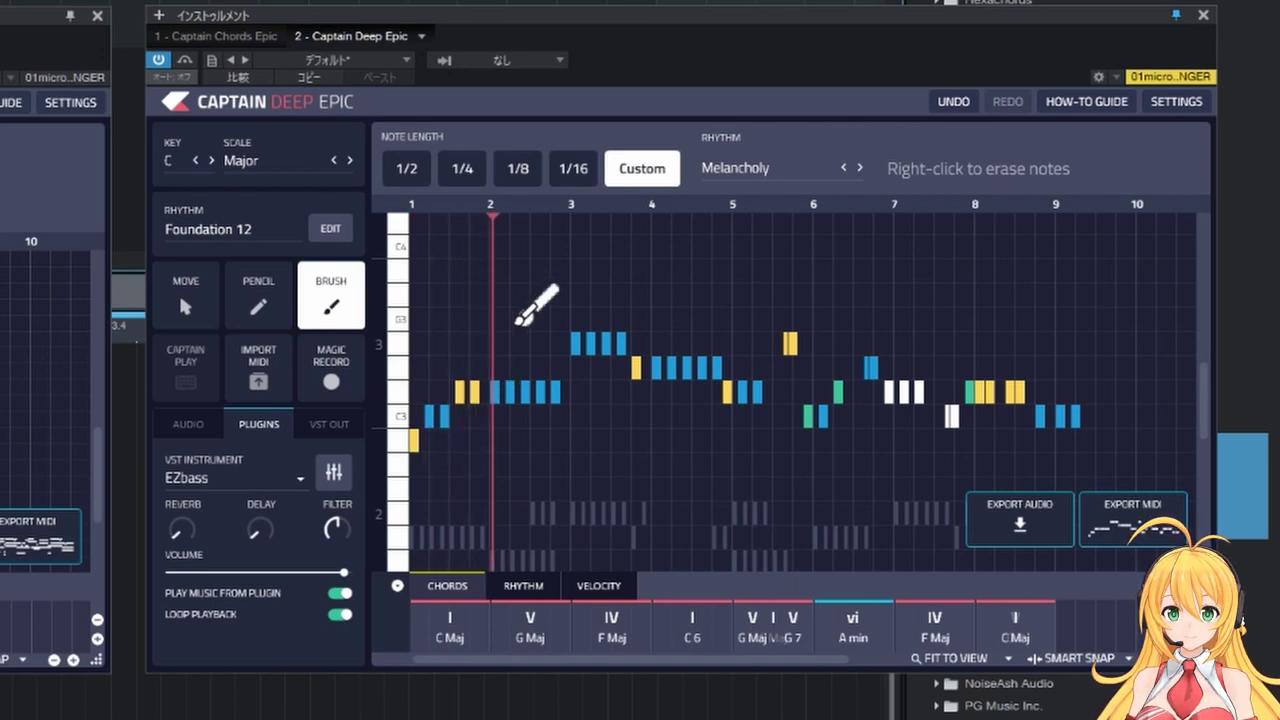
left_click_drag(562, 360, 681, 456)
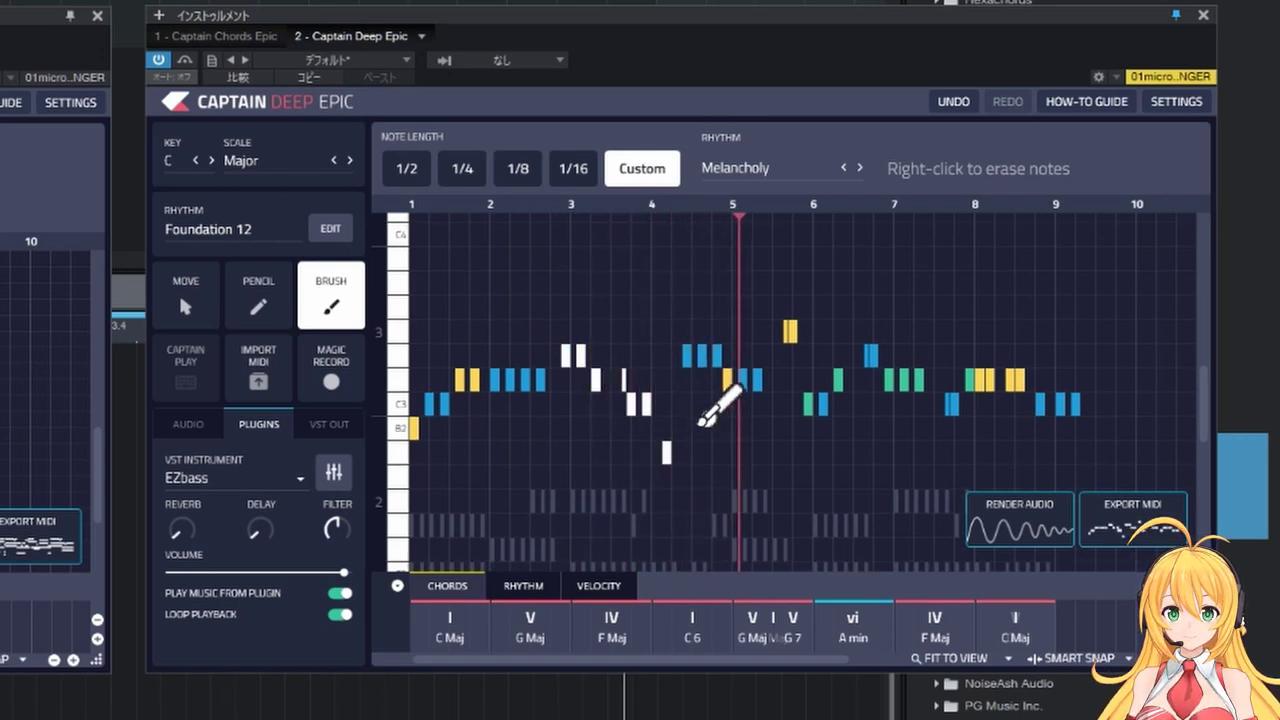
mouse_move(703, 418)
left_mouse_down()
mouse_move(763, 370)
mouse_move(776, 324)
left_mouse_up()
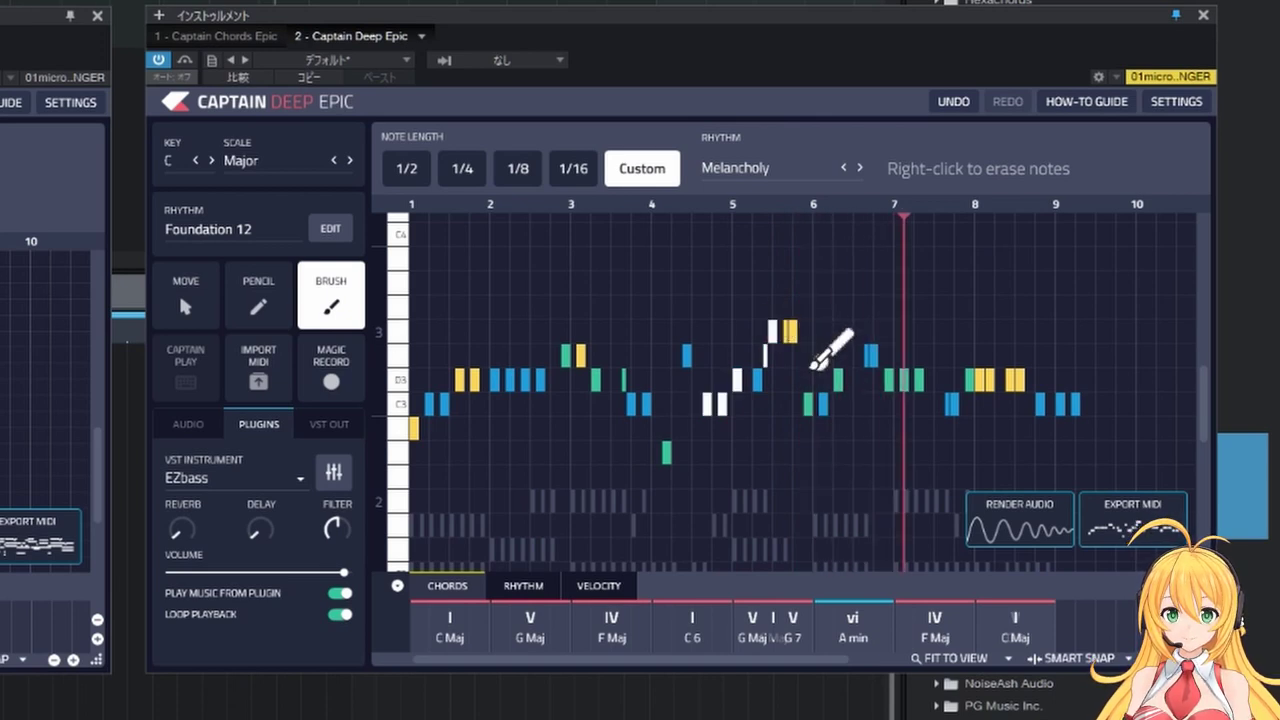
left_click_drag(813, 366, 1040, 430)
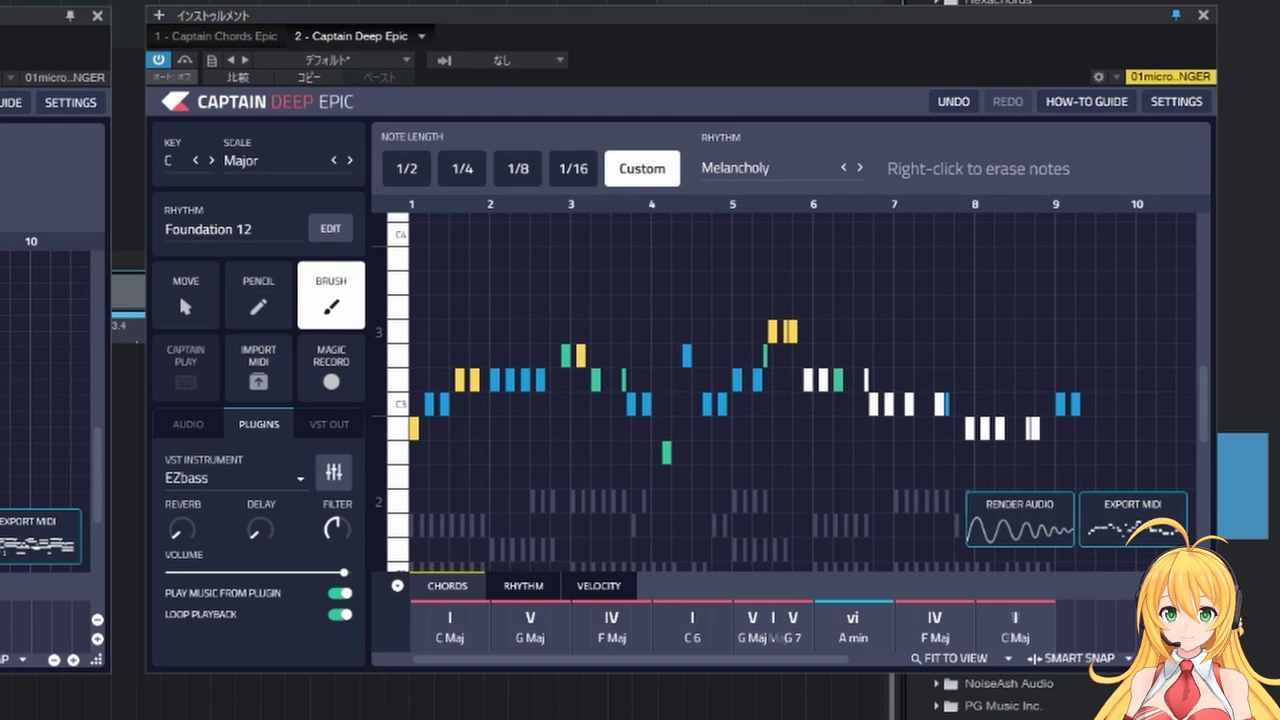
left_click(187, 303)
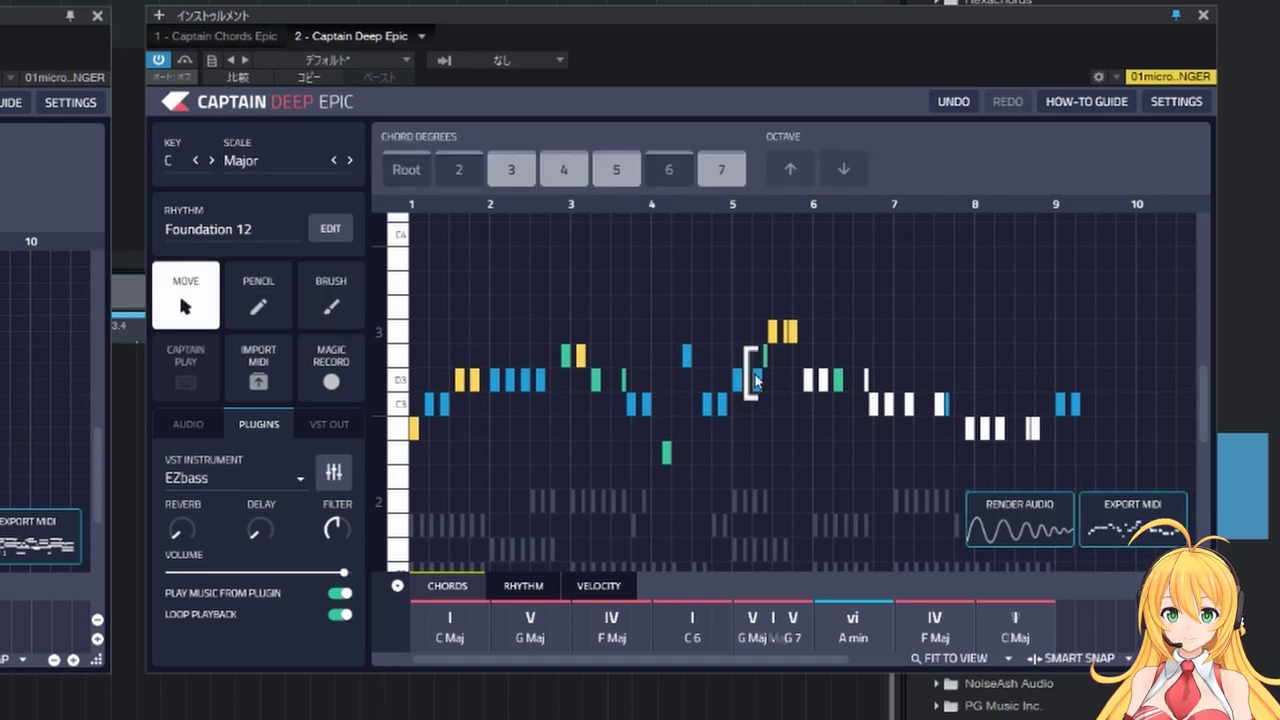
left_click(792, 342)
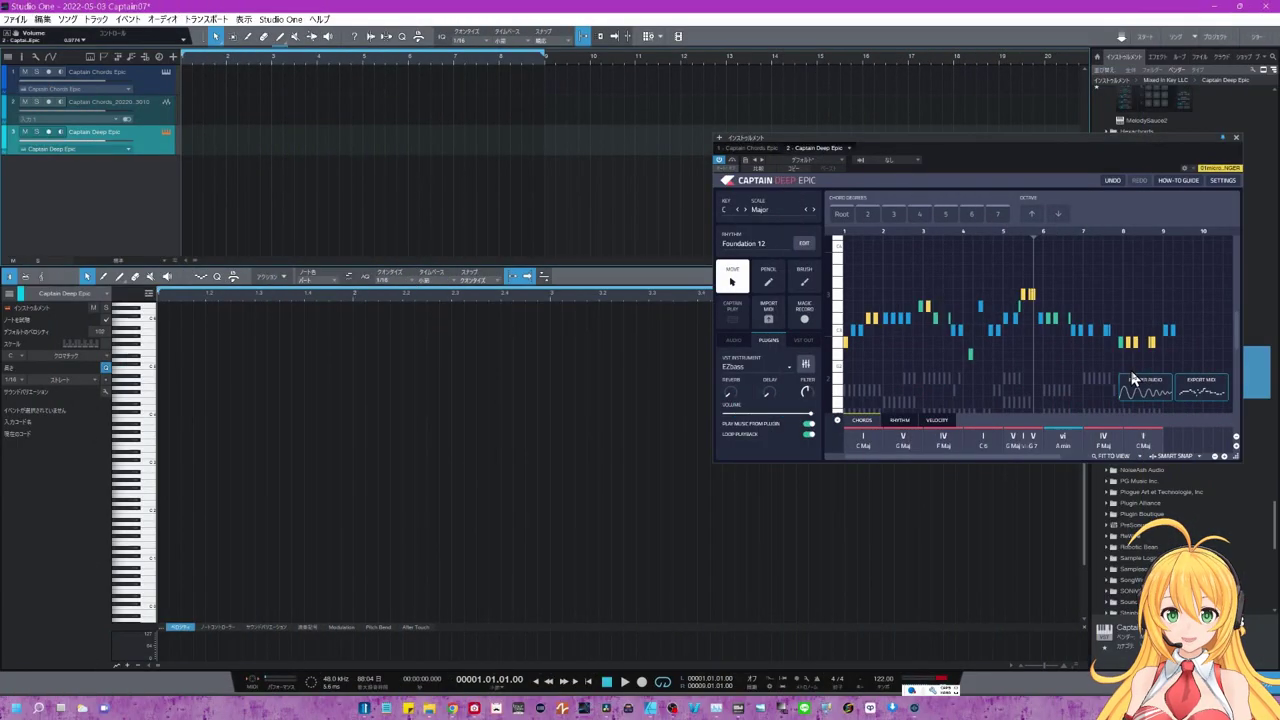
Step: Export the bass line as MIDI onto the Captain Deep Epic track at bar 1 and trim the clip to end at bar 9
left_click_drag(1193, 393, 843, 242)
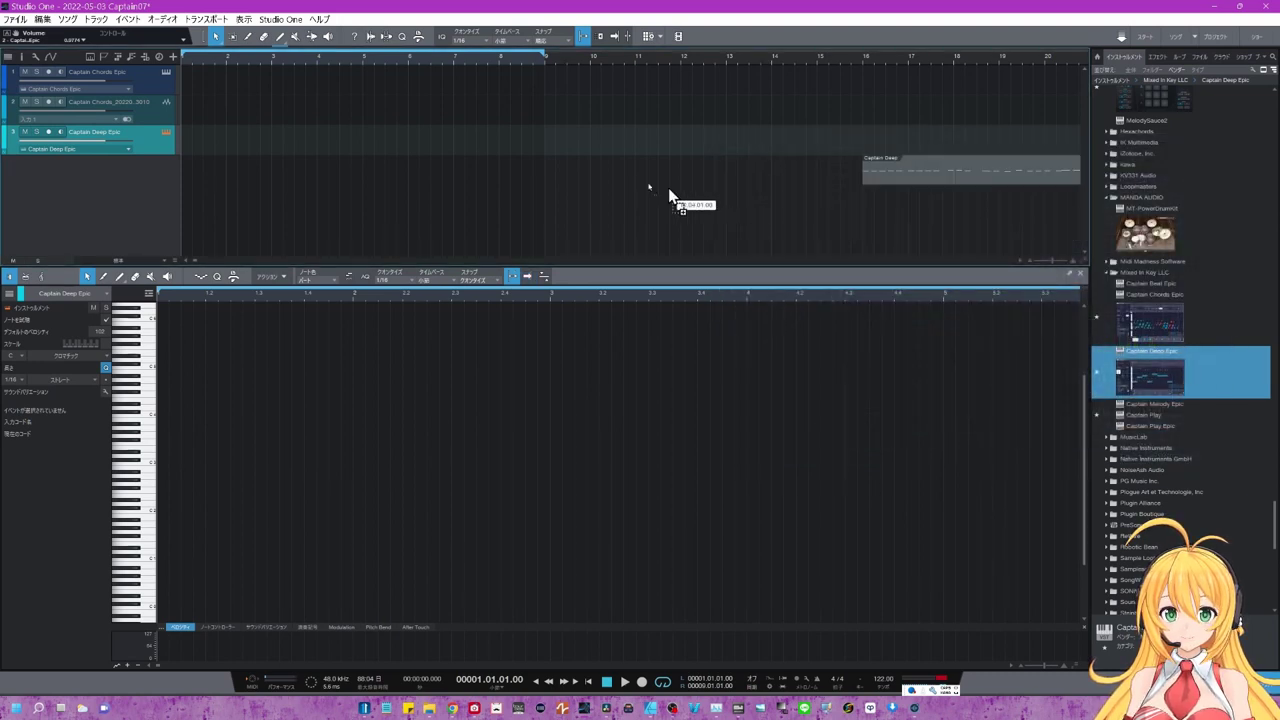
left_click_drag(670, 193, 202, 137)
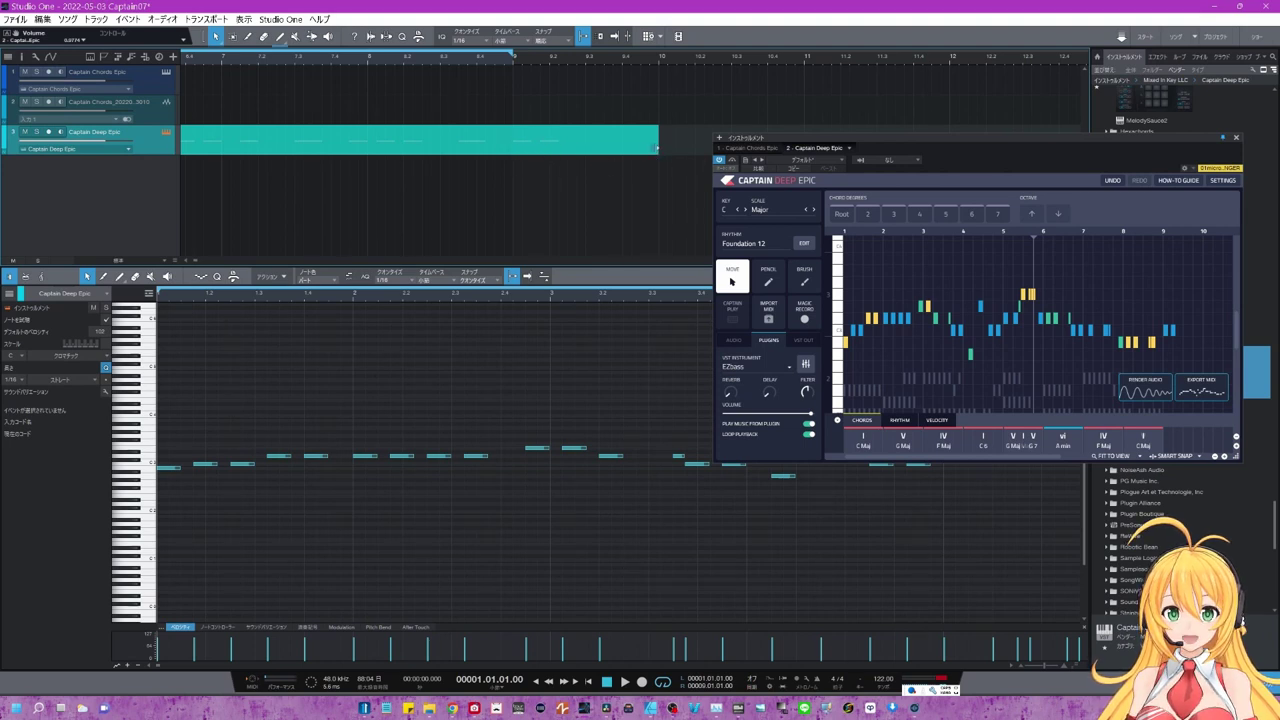
left_click_drag(658, 147, 510, 139)
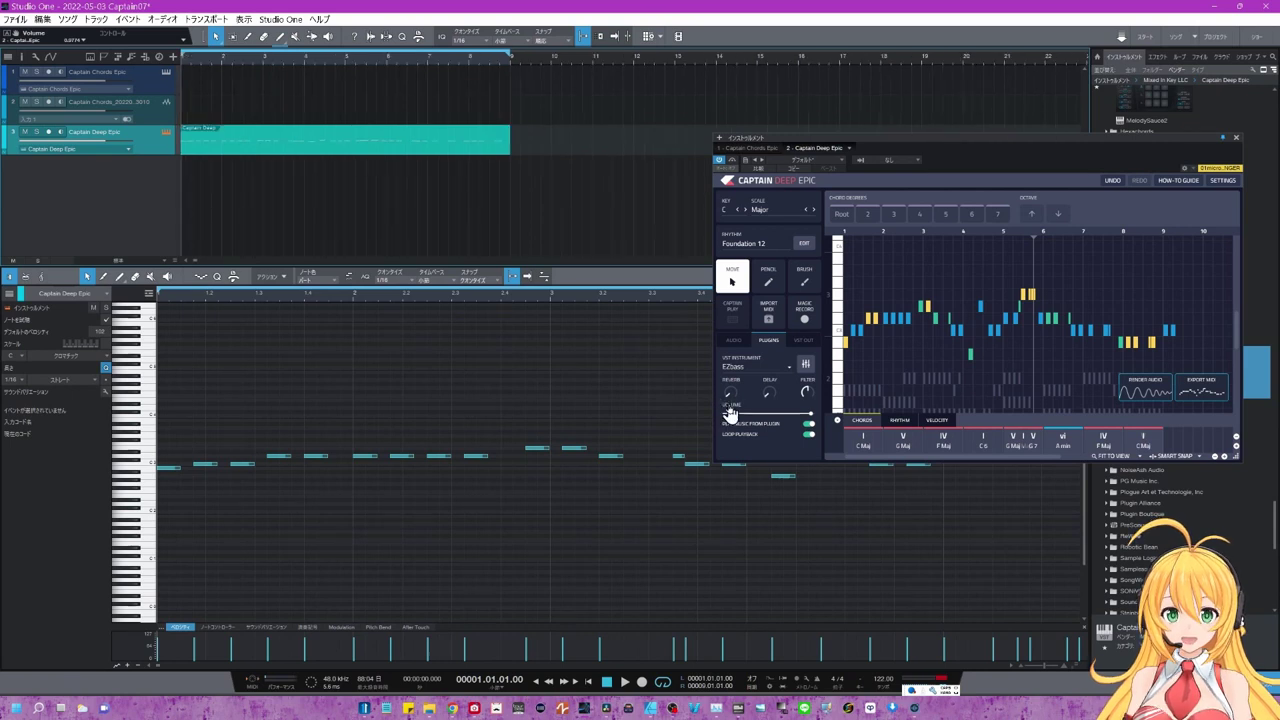
Step: Turn off Play Music From Plugin and play back the exported MIDI clip from the track
left_click(808, 425)
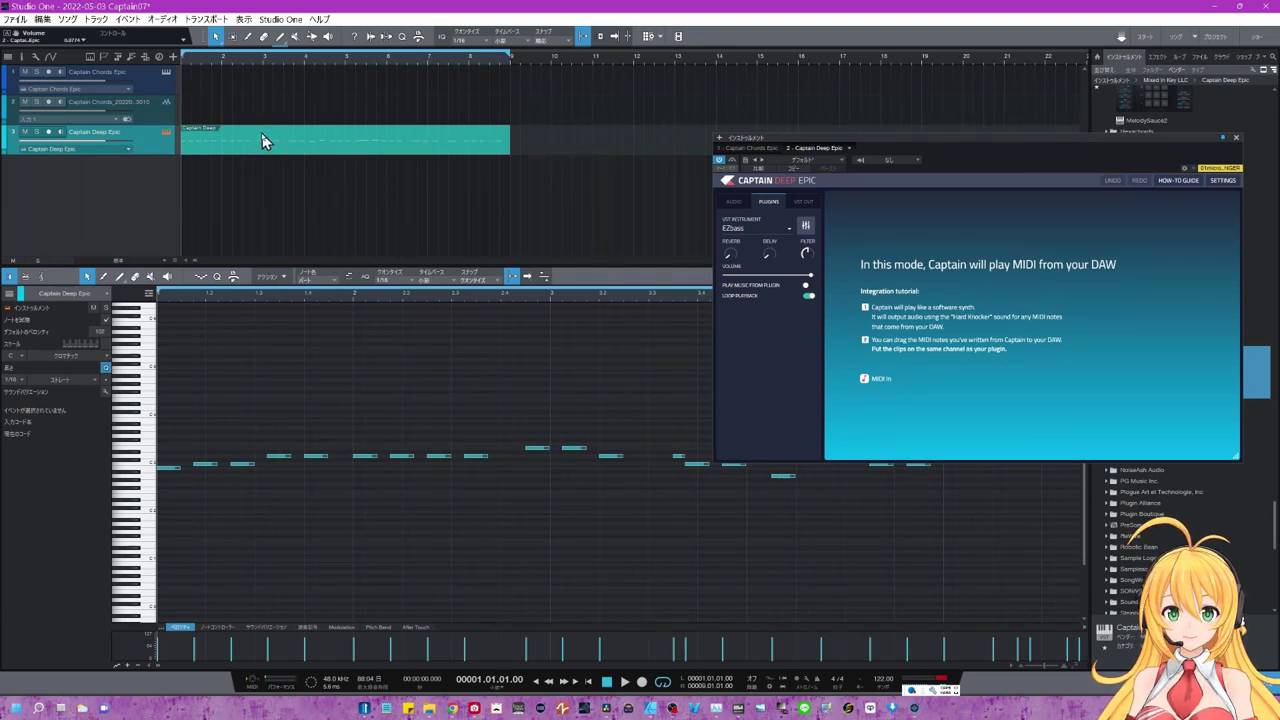
left_click(624, 682)
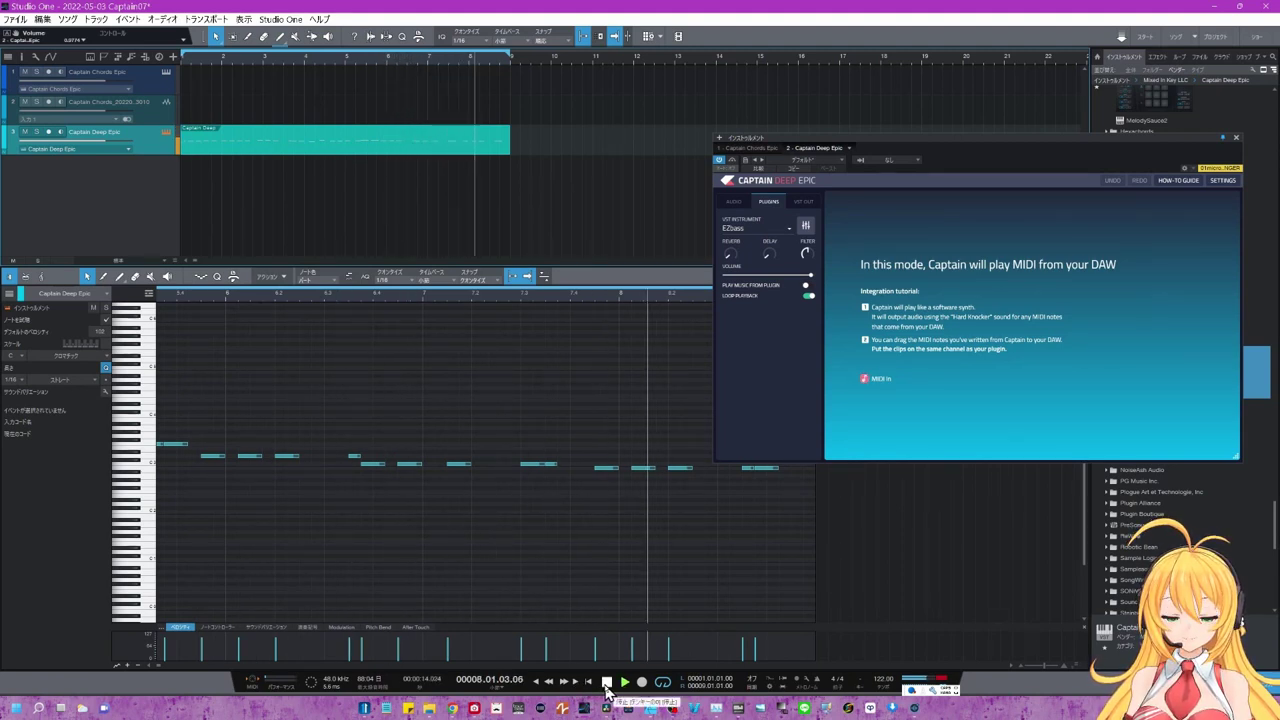
left_click(606, 684)
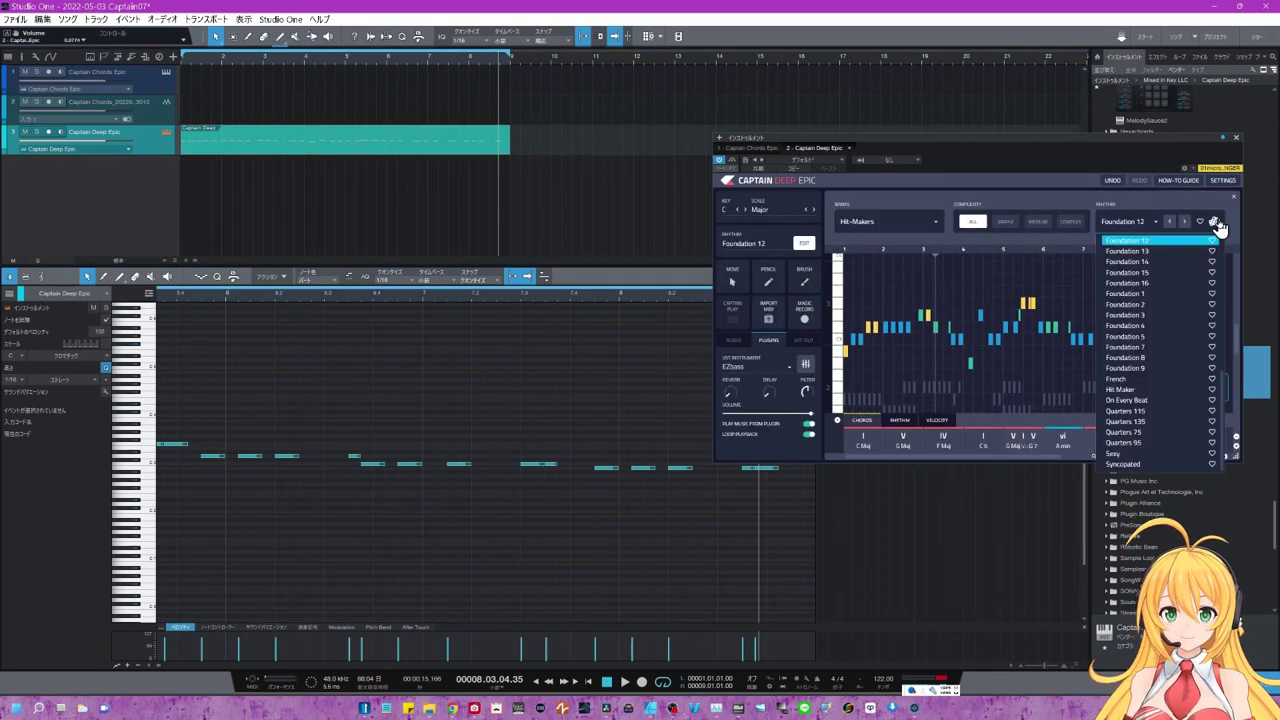
Step: Randomize the bass rhythm to Foundation 5 from the Hit-Makers bank and delete the exported MIDI clip from the track
left_click(1215, 222)
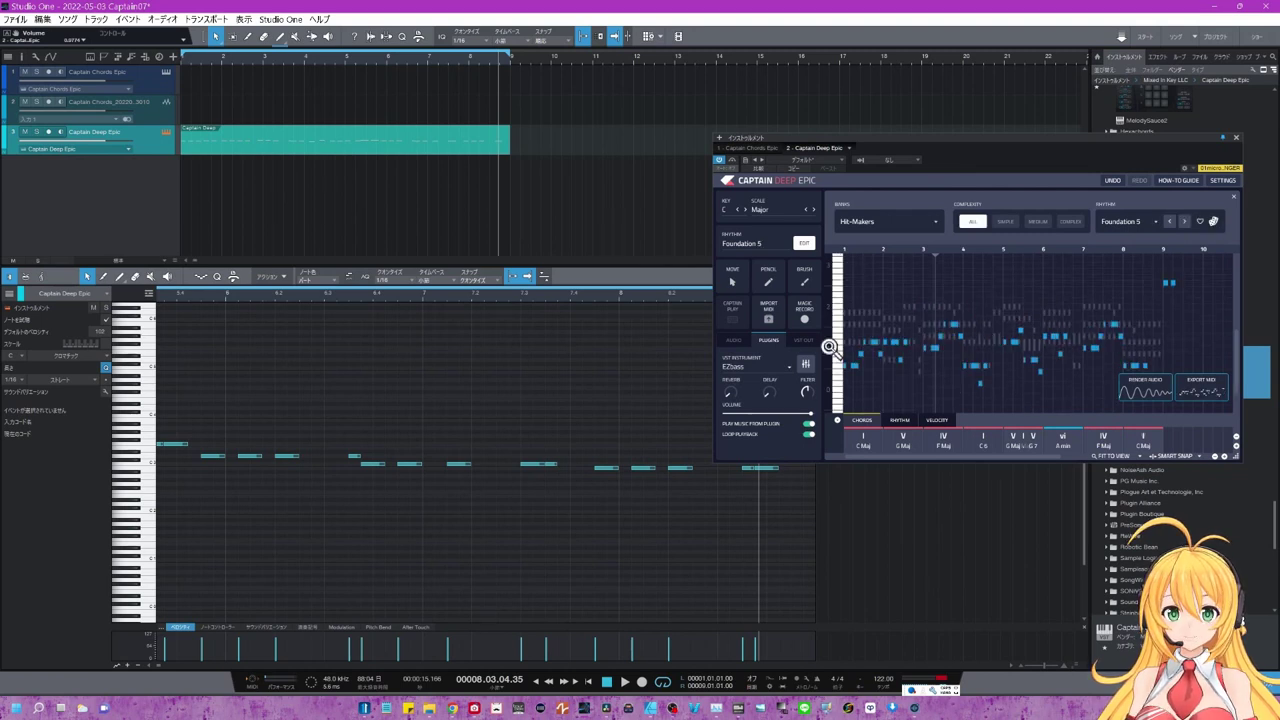
left_click(632, 680)
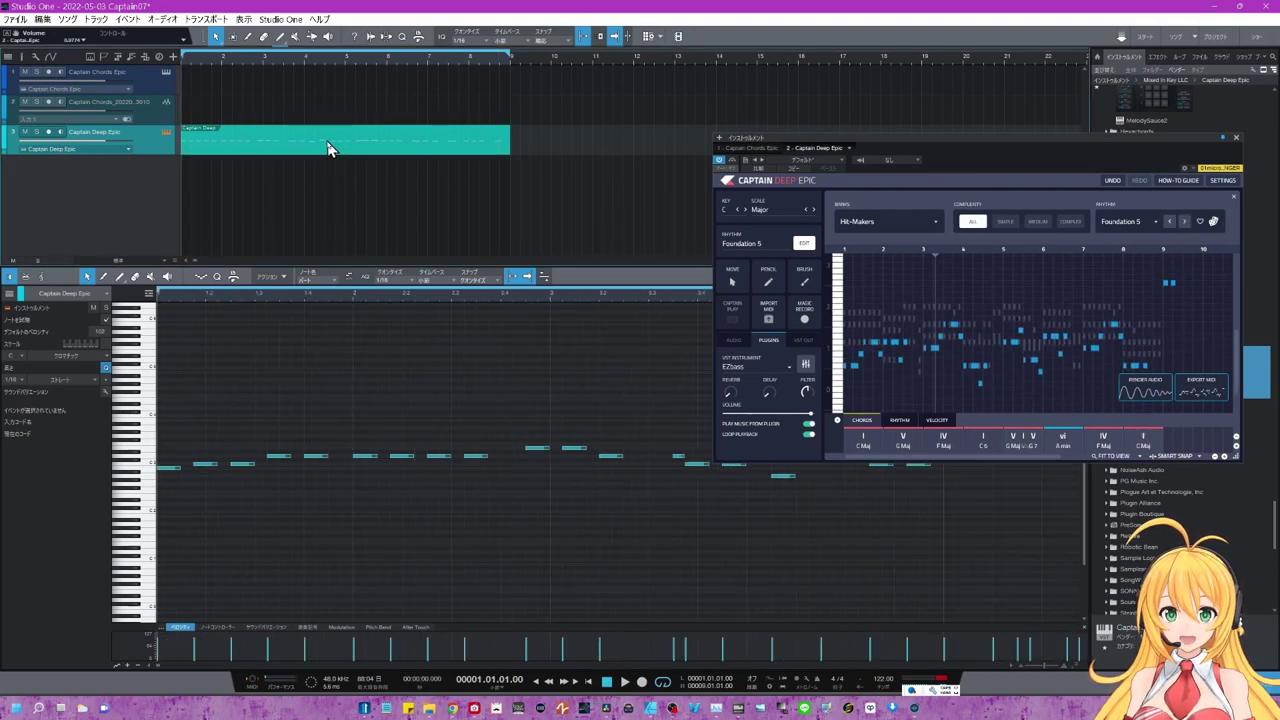
key("Delete")
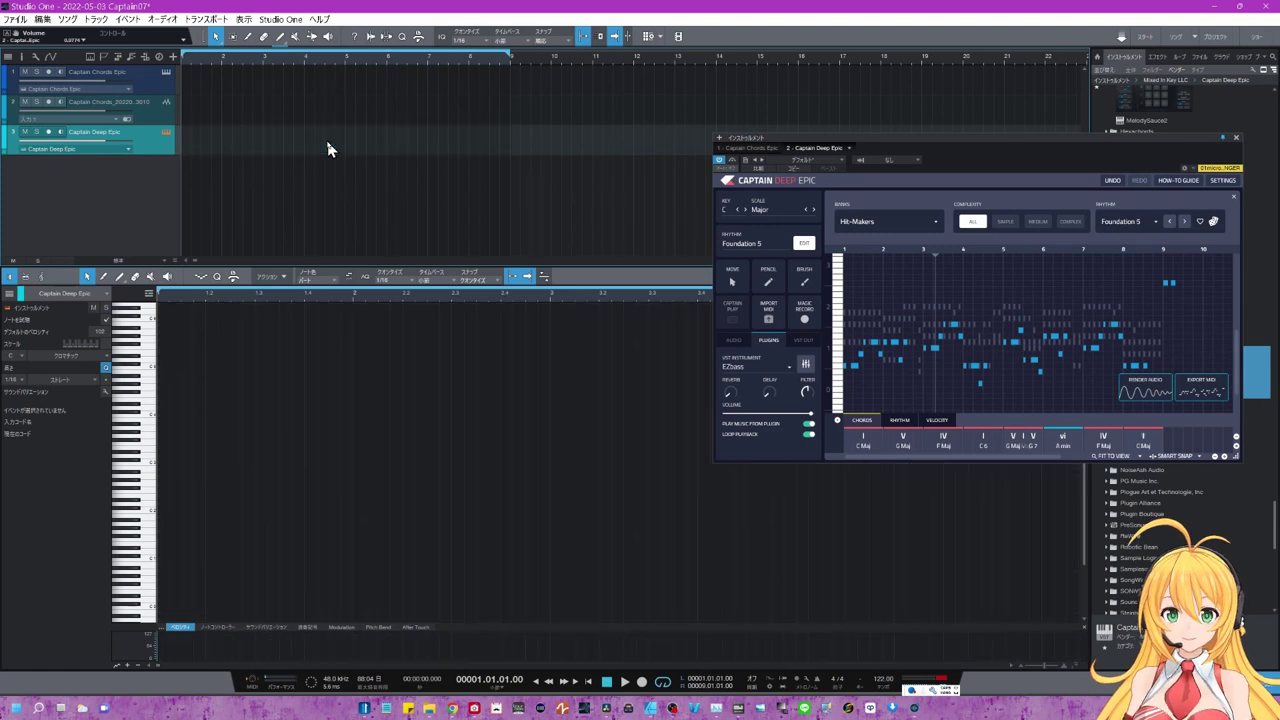
Step: Play back the Foundation 5 bass line, raise all of its notes by one octave and listen to it again
left_click(624, 682)
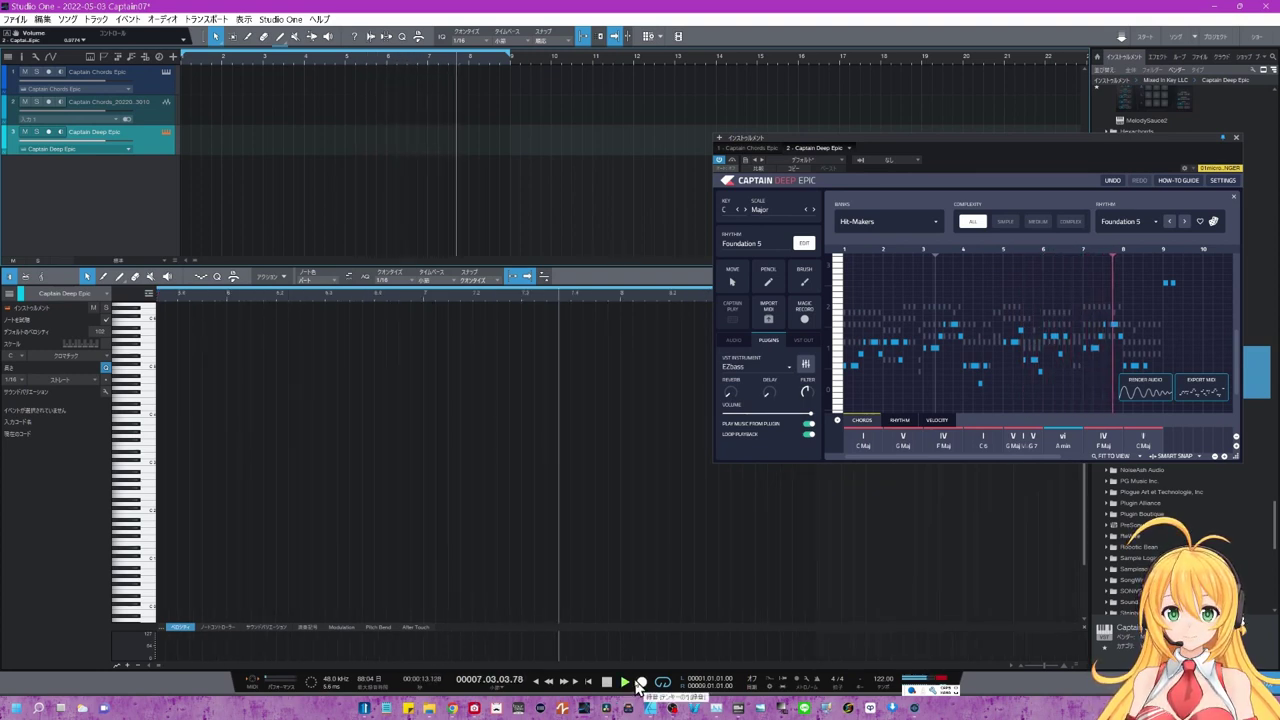
left_click(608, 682)
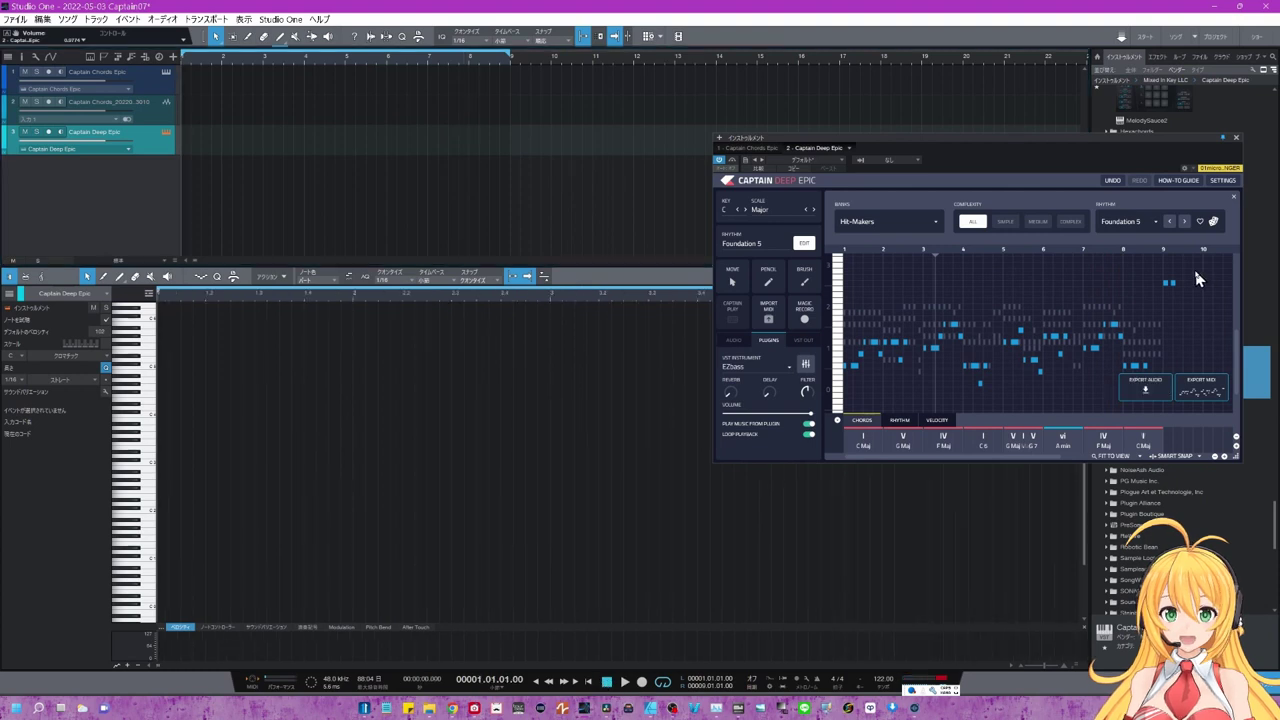
left_click_drag(1196, 268, 837, 407)
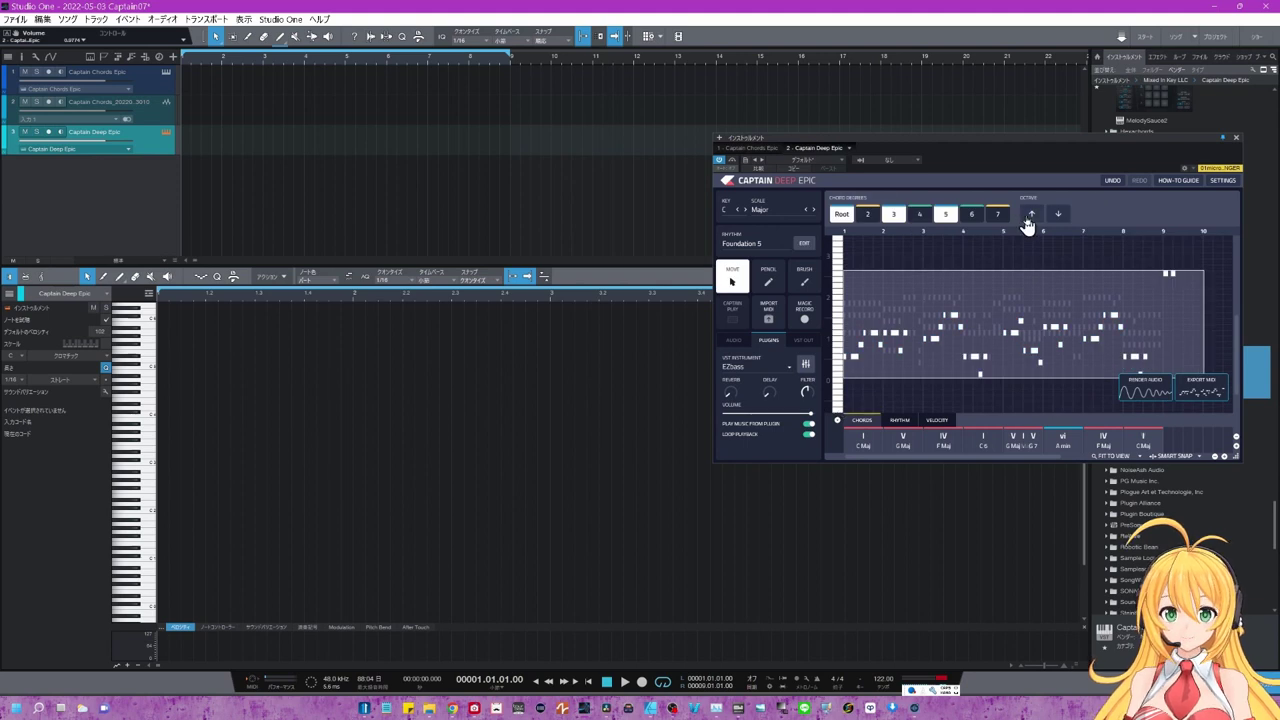
left_click(624, 682)
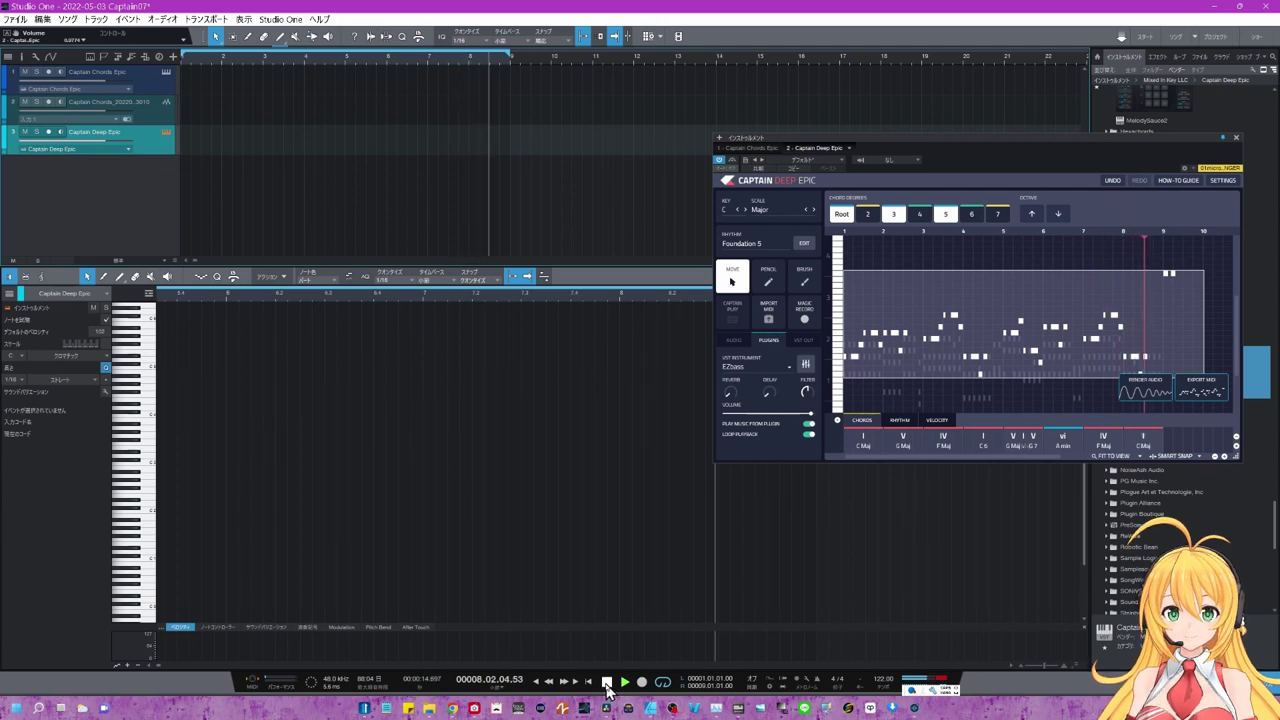
left_click(606, 684)
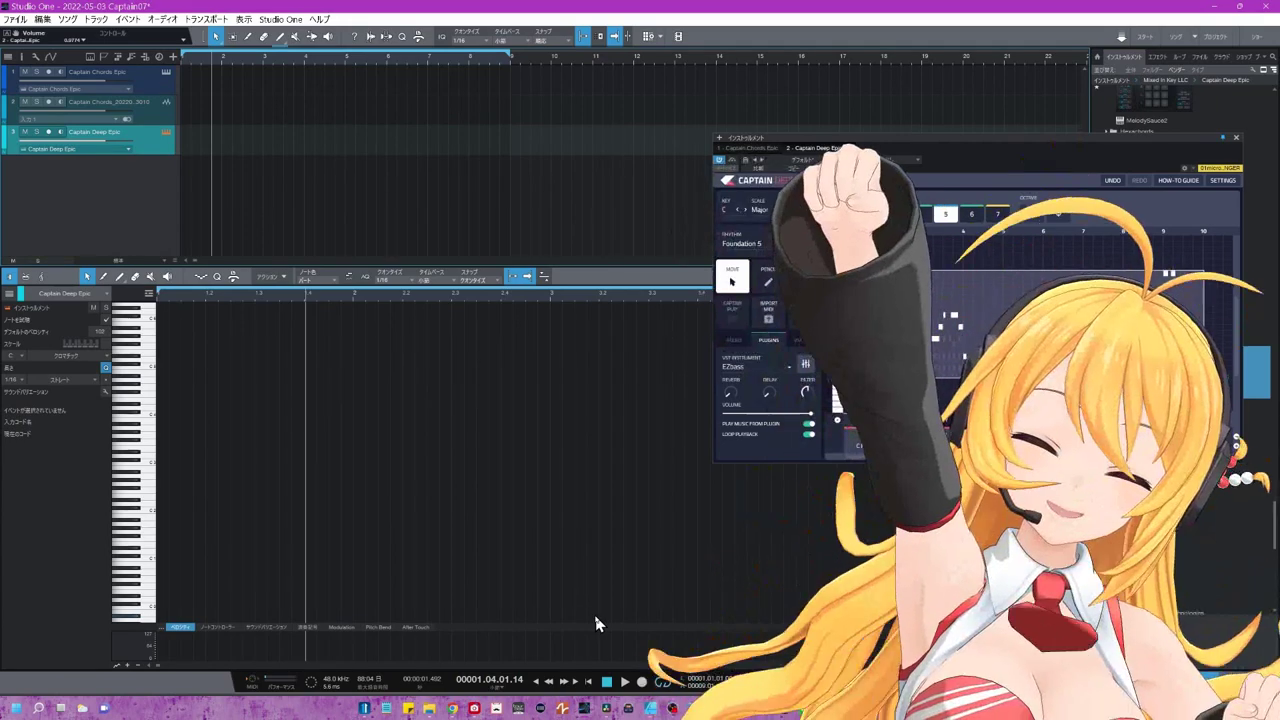
Step: Show the note velocities and raise the velocity of the four higher notes at the end of bar 3
left_click(937, 422)
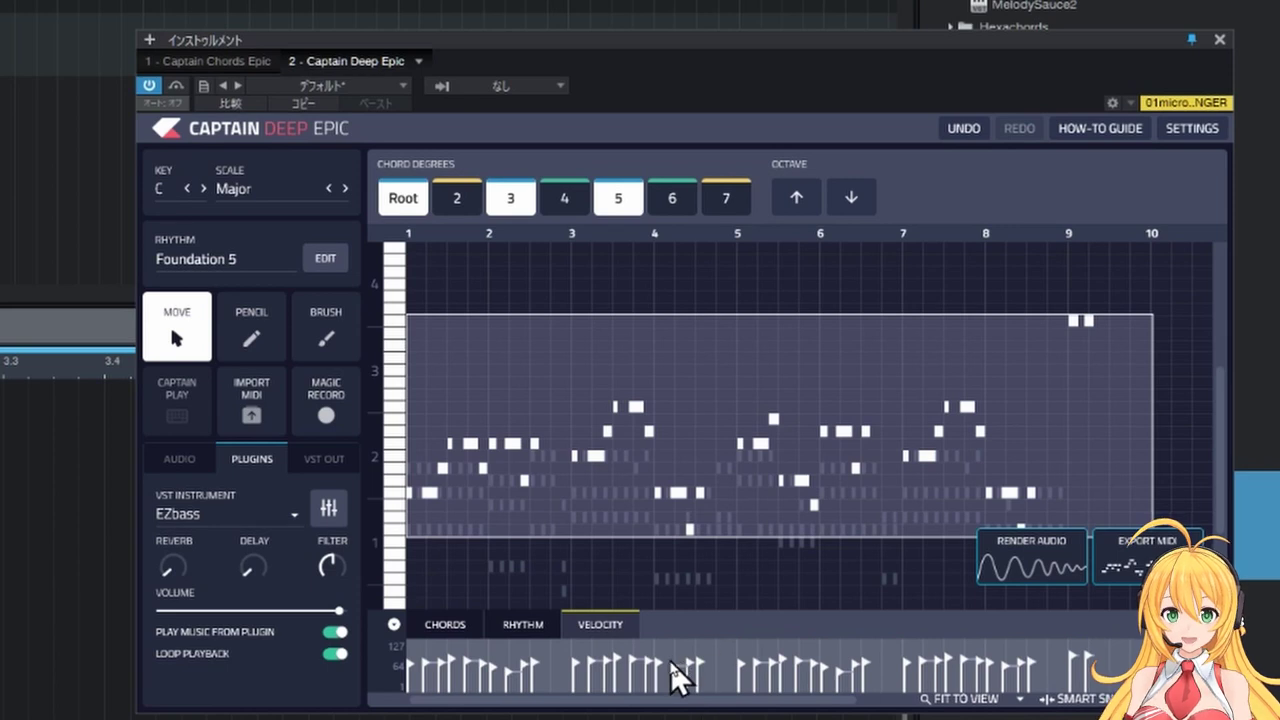
left_click(492, 292)
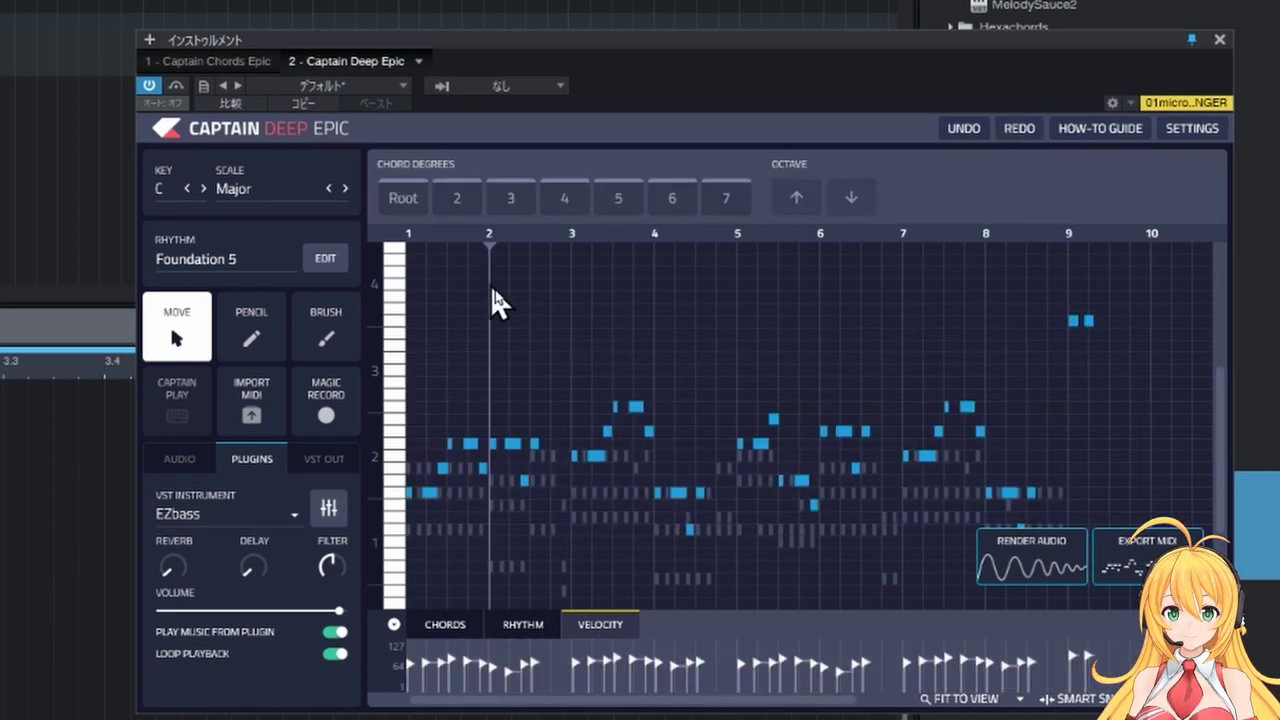
left_click_drag(588, 368, 666, 446)
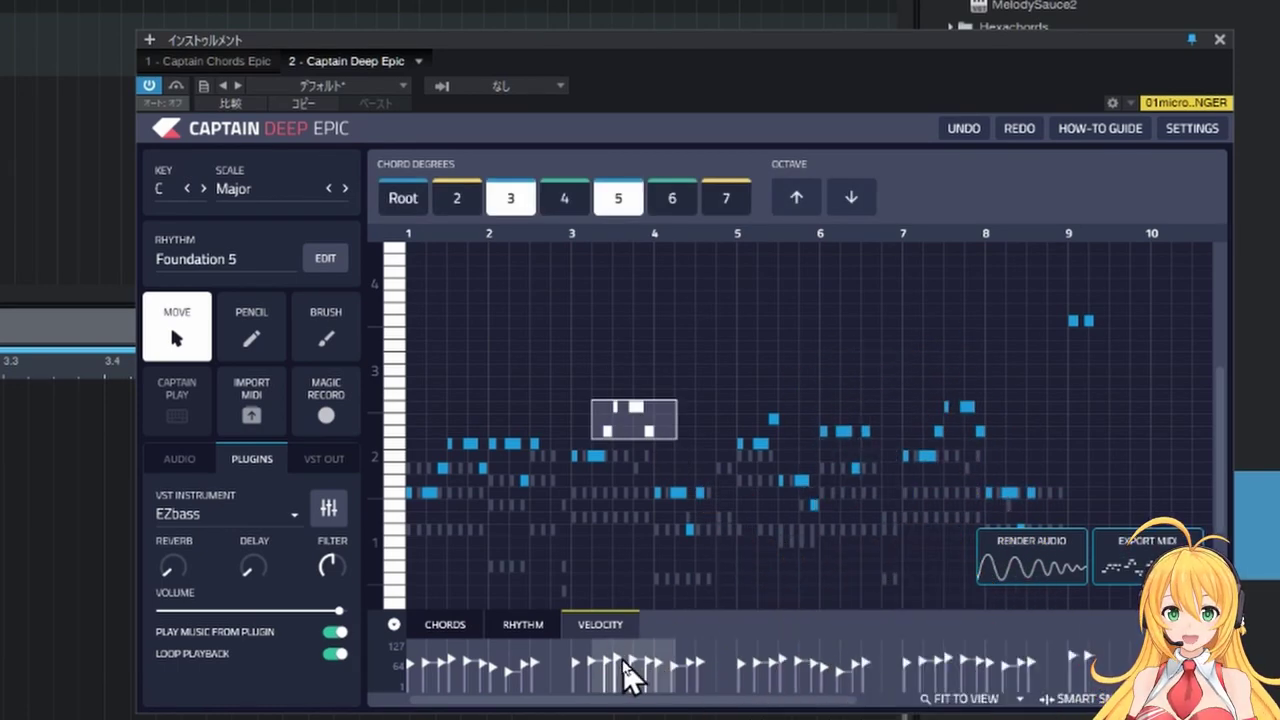
left_click_drag(633, 657, 636, 645)
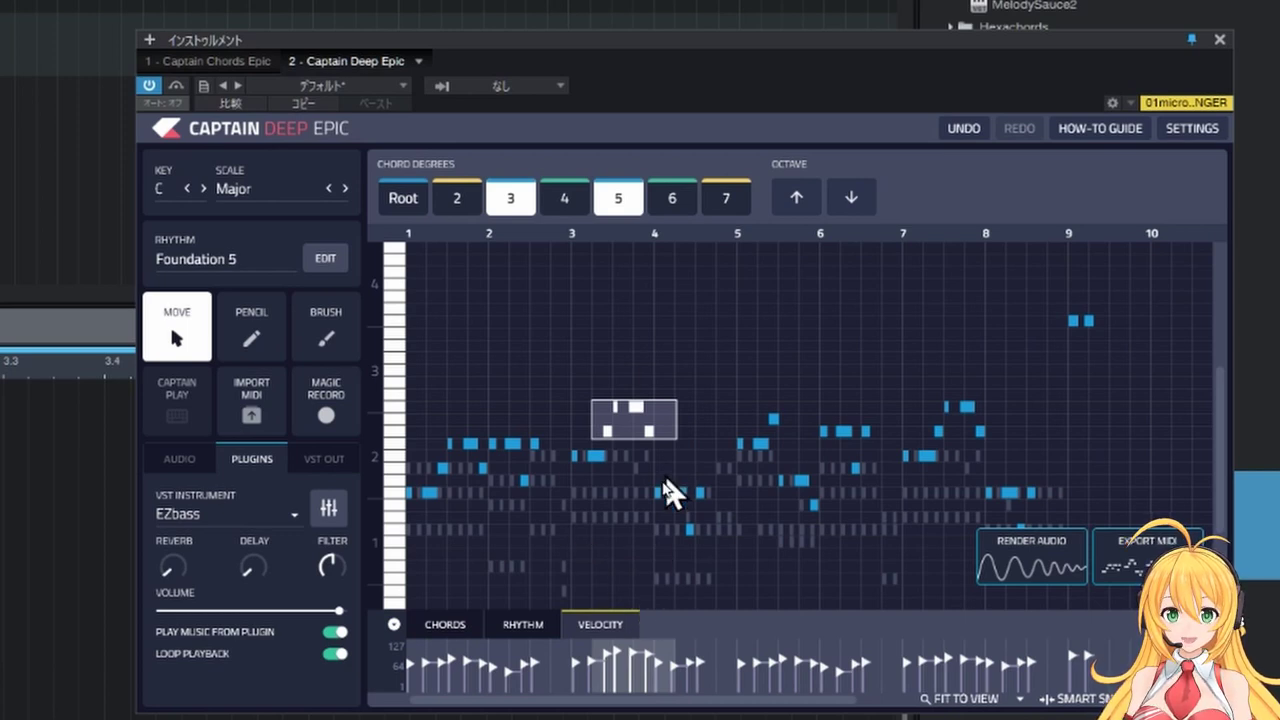
Step: Remove the extra rhythm section after bar 9 and change the remaining section's rhythm to Foundation 16
left_click(551, 614)
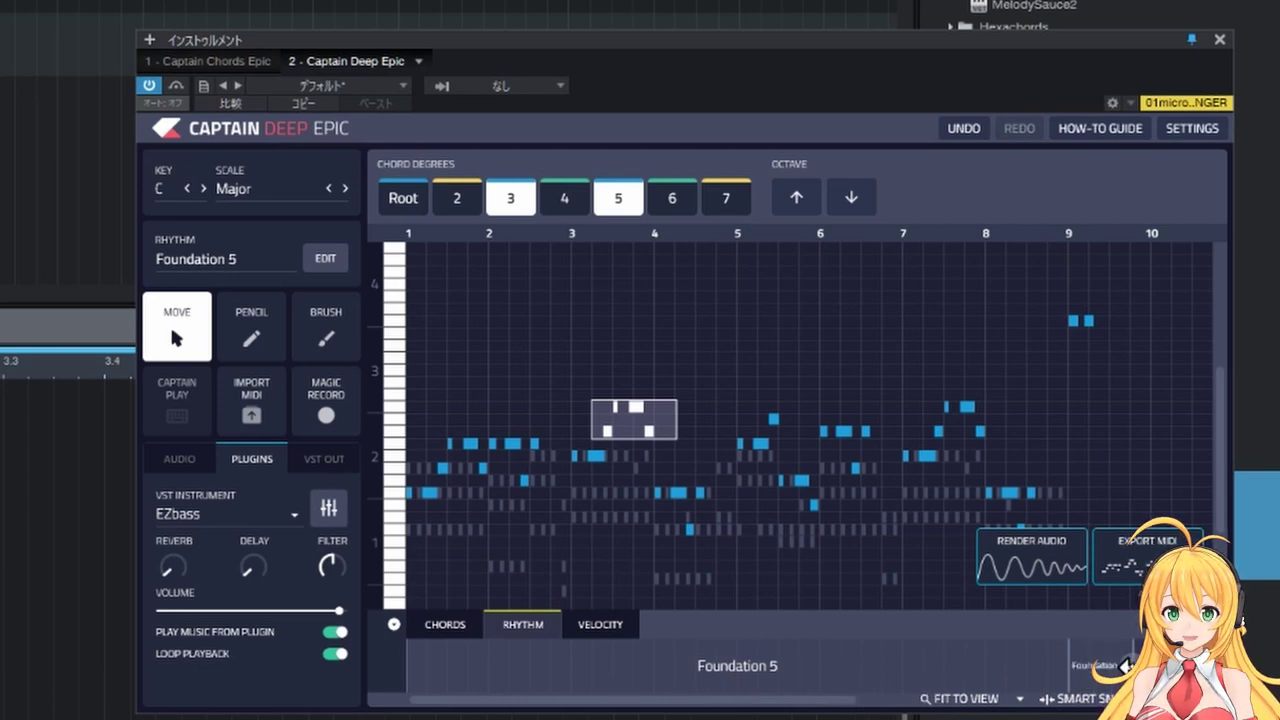
left_click(1110, 665)
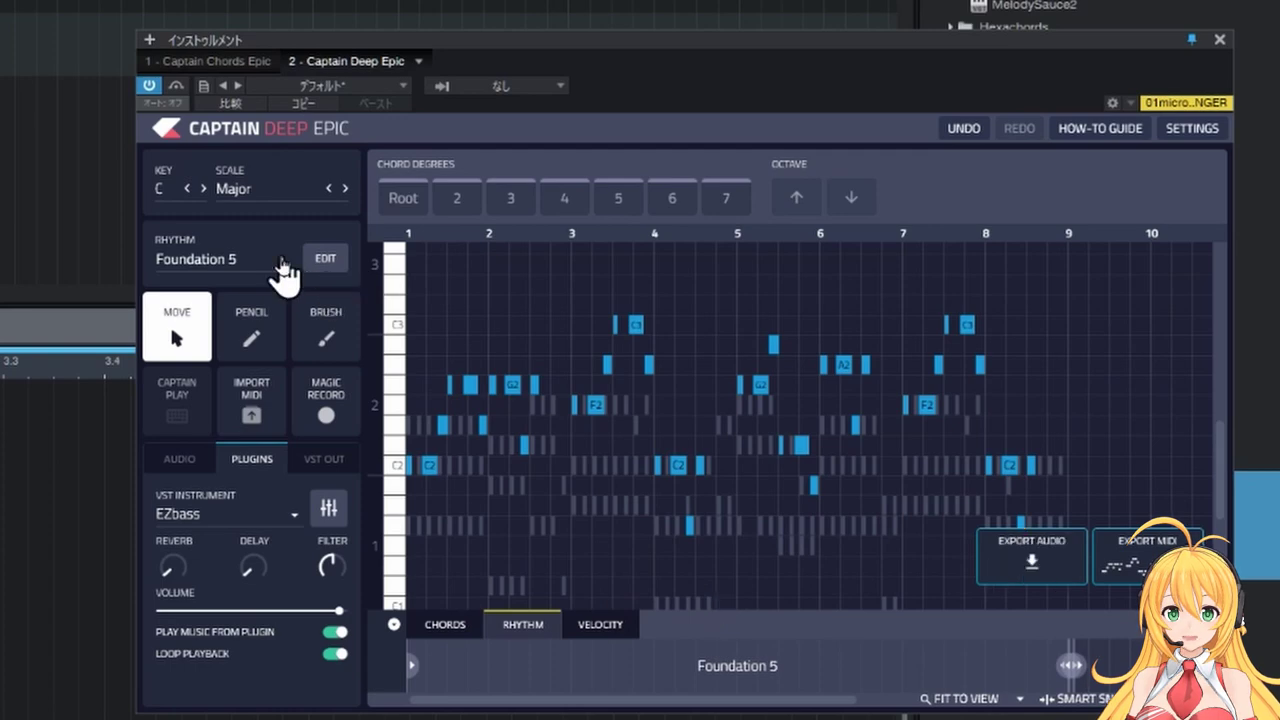
left_click(246, 262)
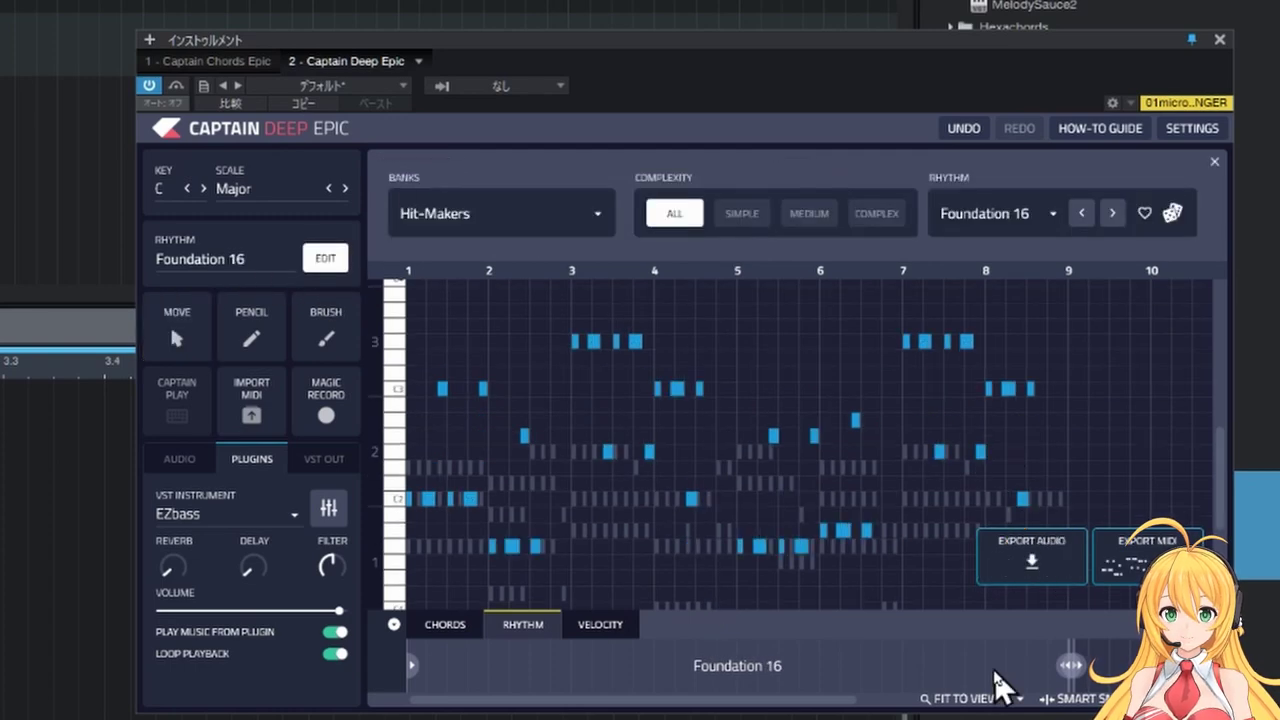